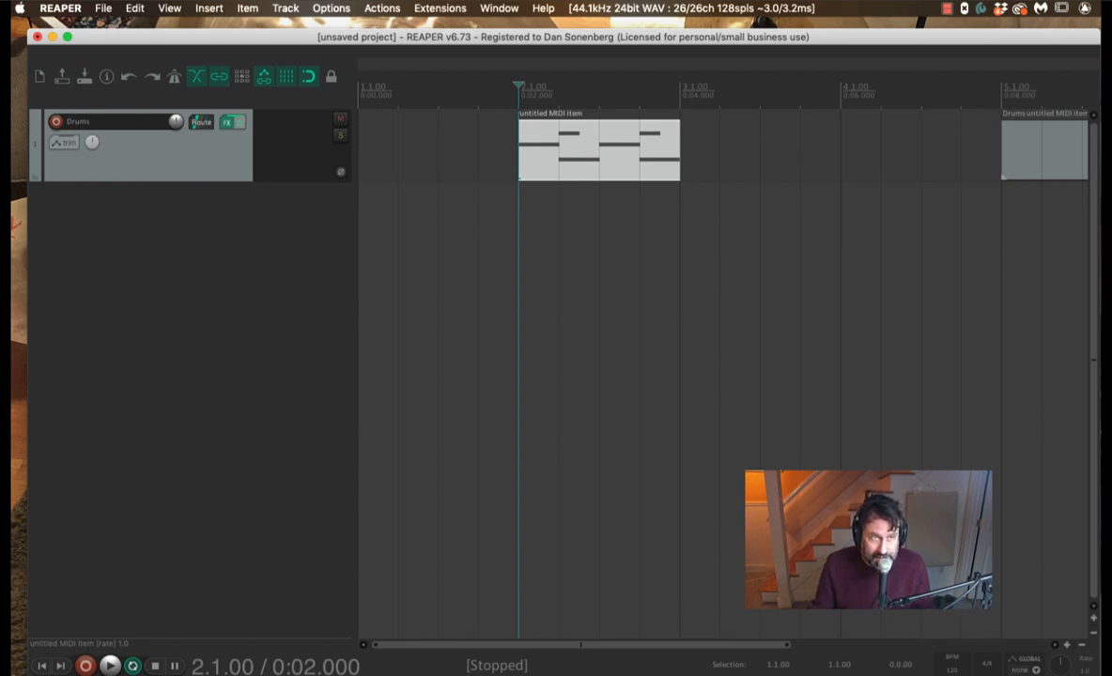
Step: Bring up the action list a few times and close it without changes
click(382, 8)
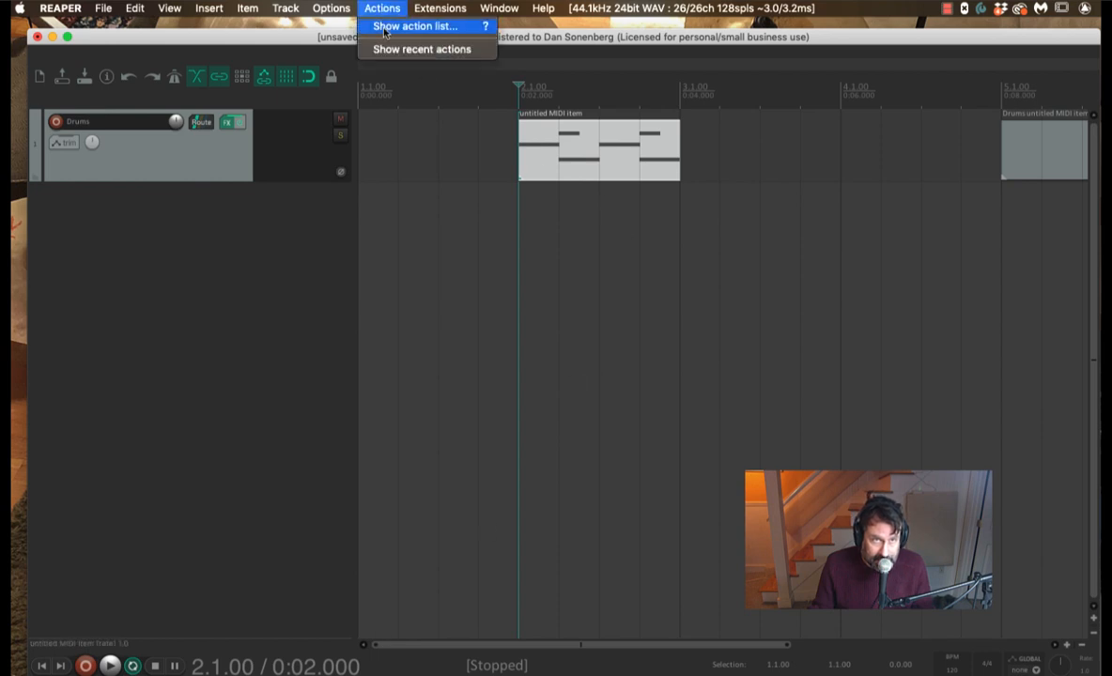
click(384, 31)
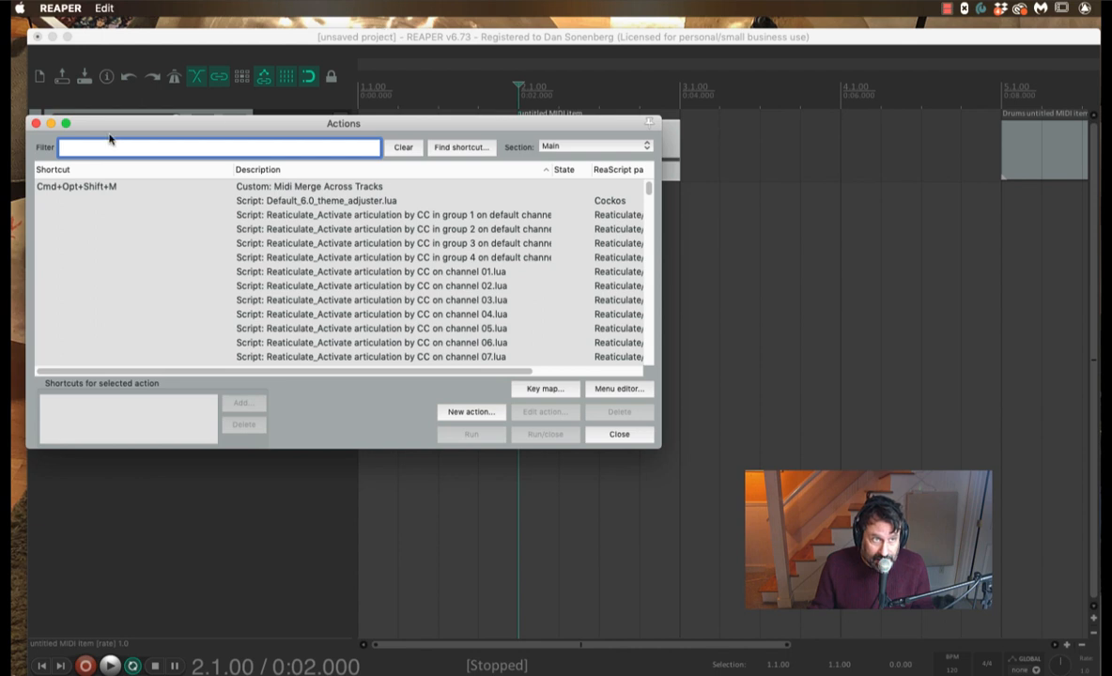
click(37, 124)
click(382, 9)
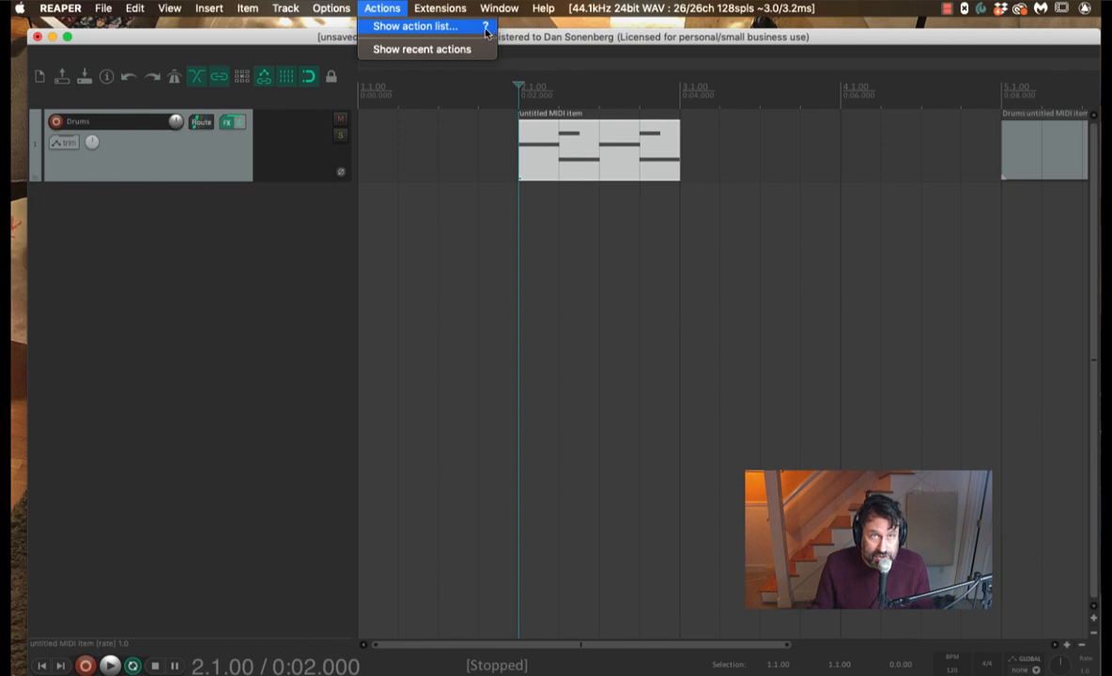
click(358, 8)
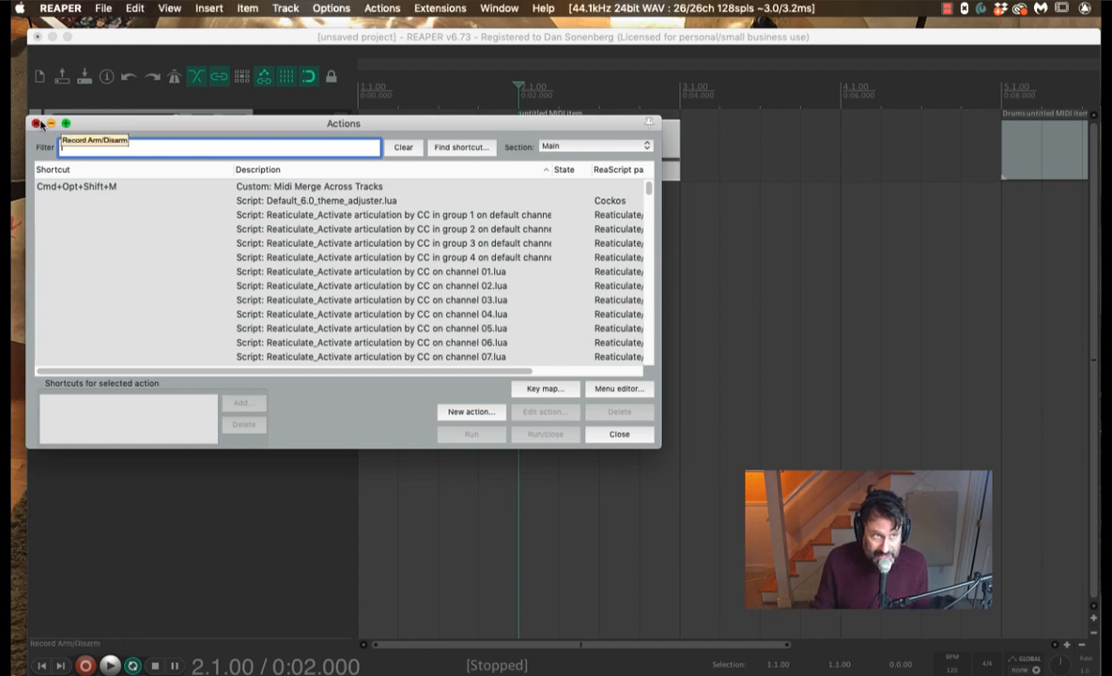
click(38, 124)
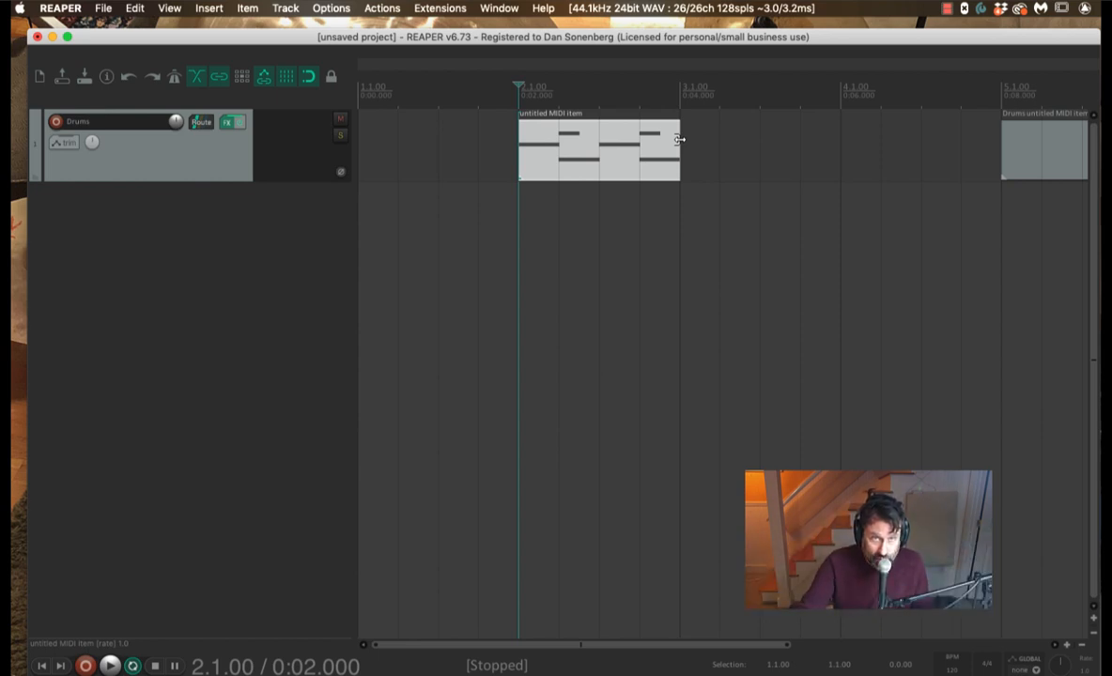
Step: Audition the Drums track's pattern, then place the edit position at 2.4.00 inside the MIDI item
click(515, 113)
key(space)
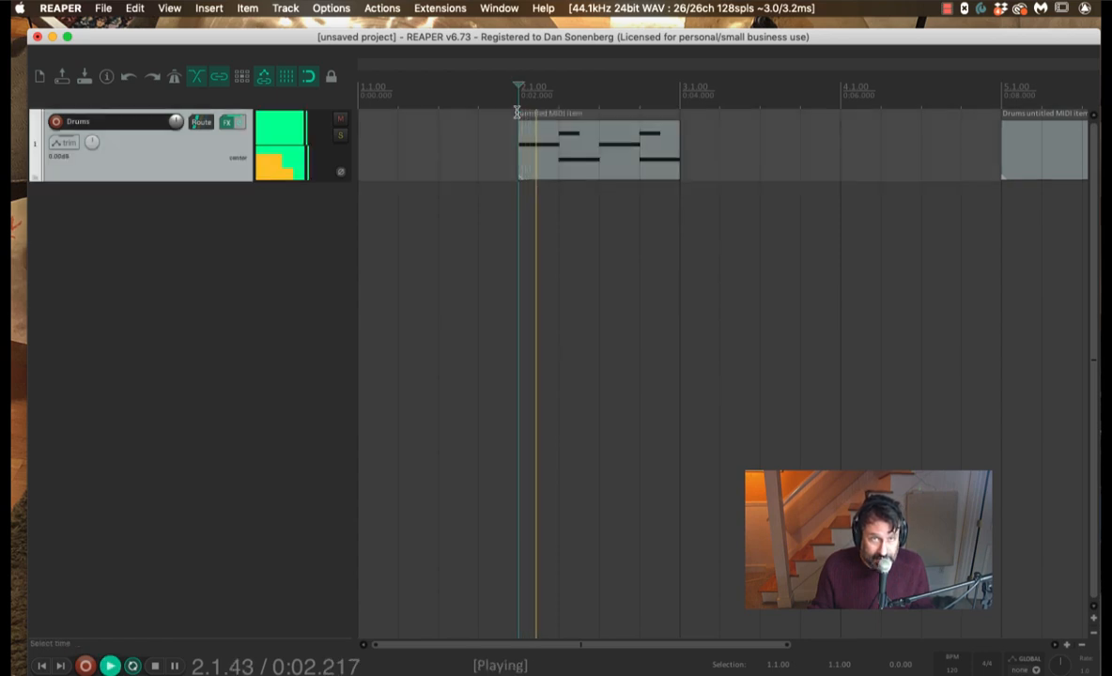
key(space)
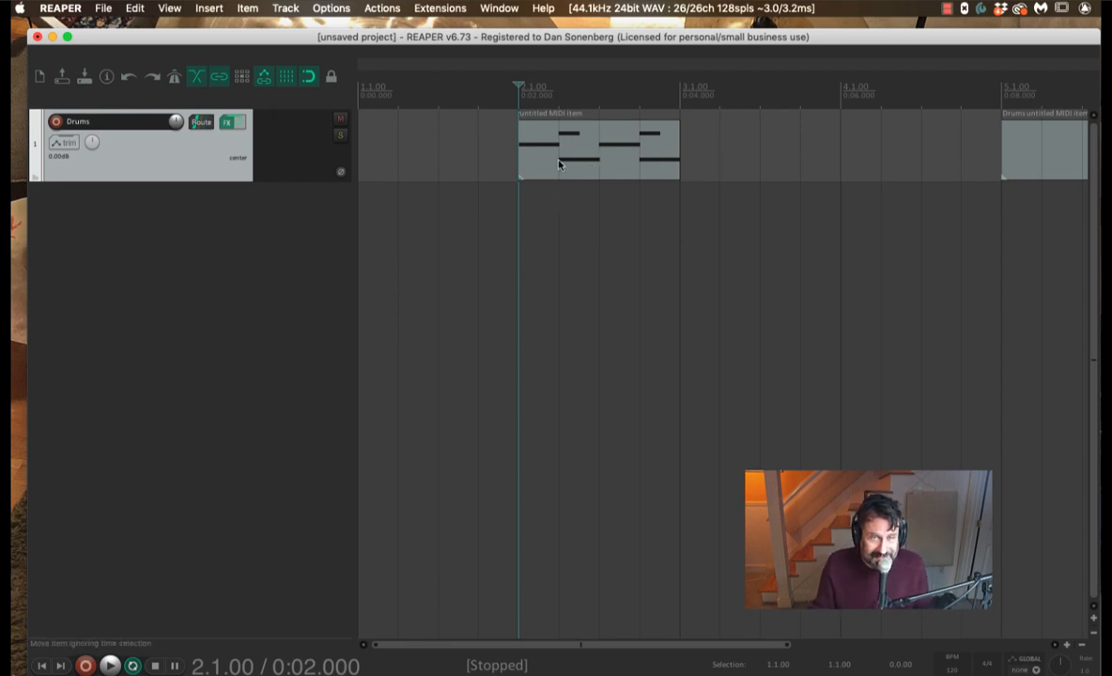
click(638, 177)
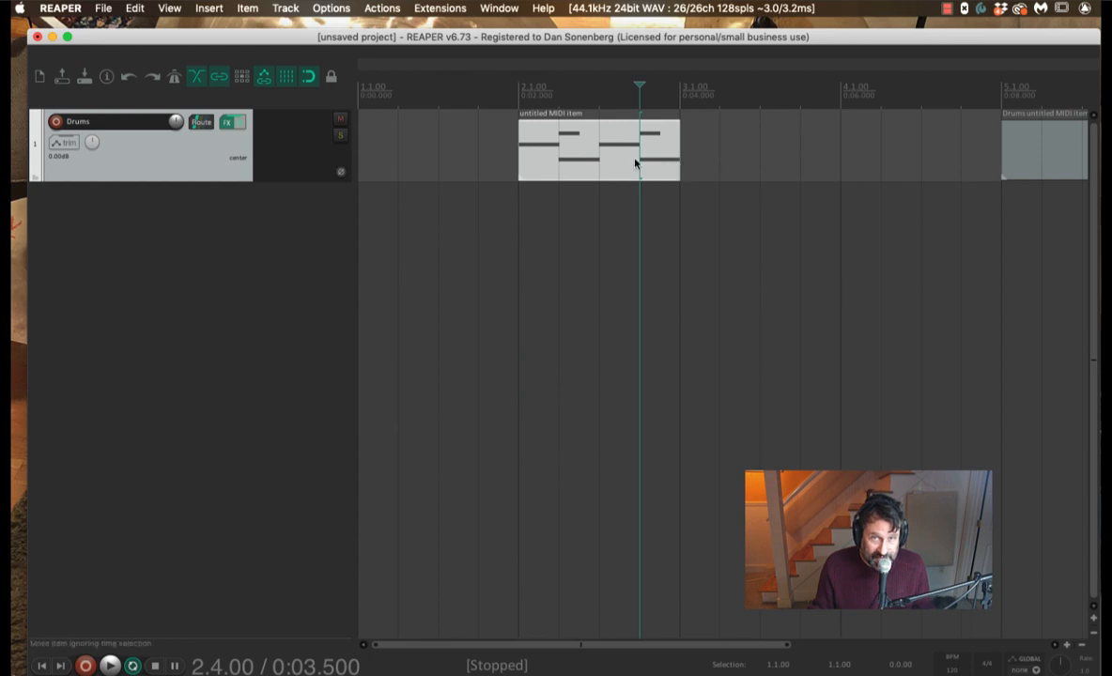
mouse_move(672, 166)
mouse_down()
mouse_move(844, 158)
mouse_move(681, 156)
mouse_up()
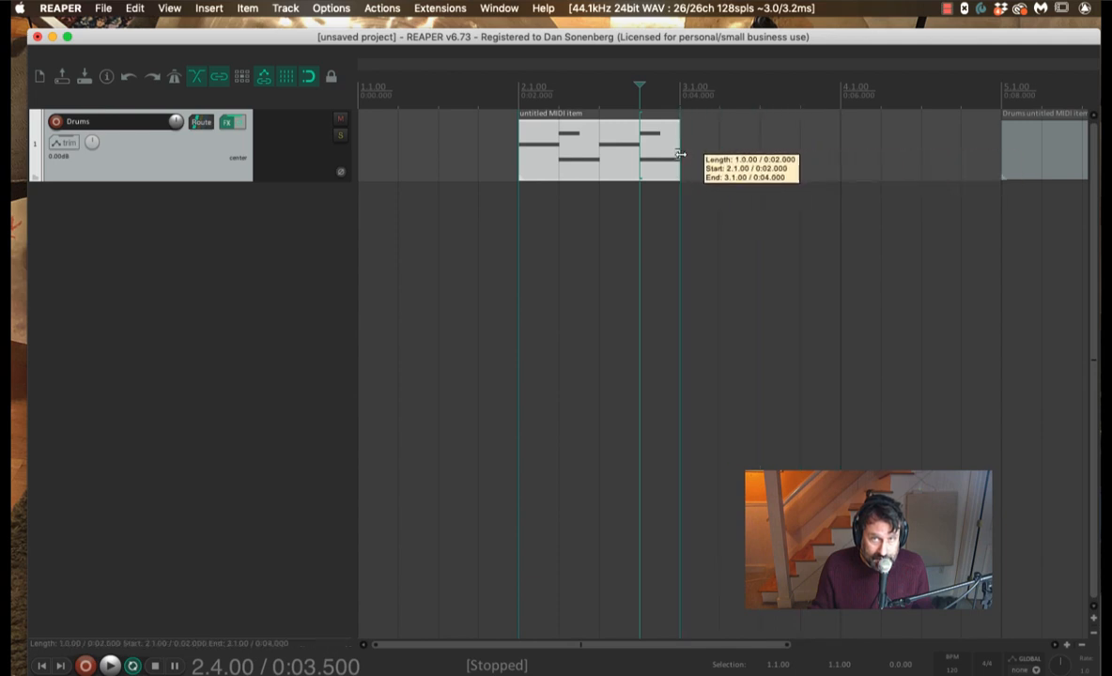
Step: Uncheck Loop item source in the MIDI item's settings, then drag the item's right edge
right_click(537, 136)
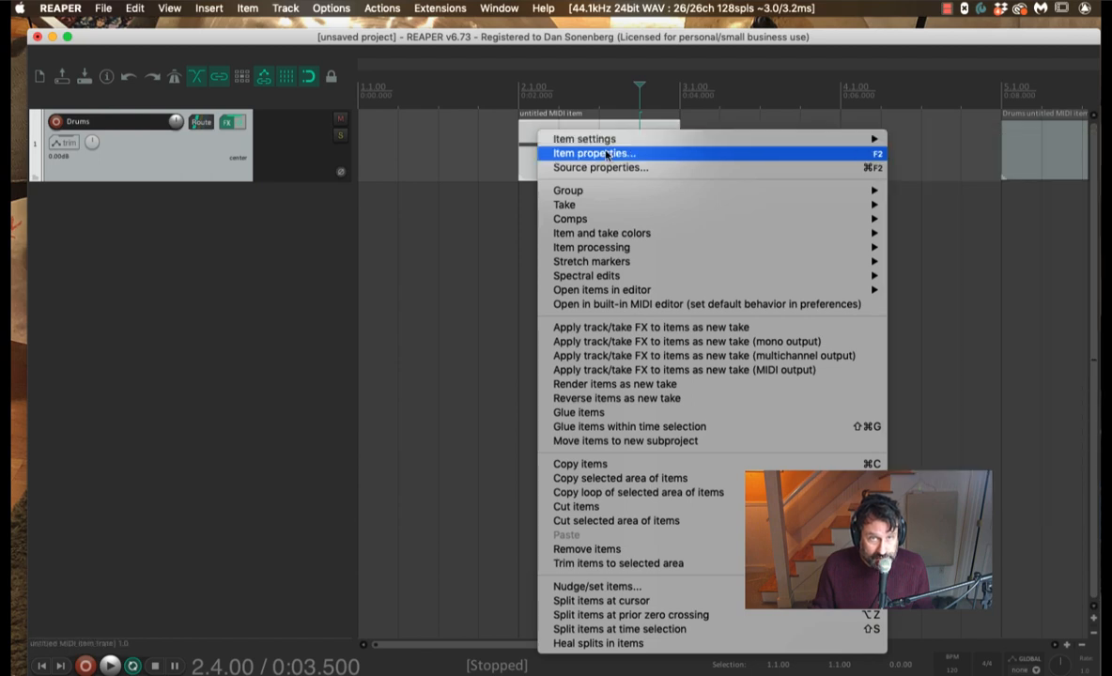
mouse_move(606, 143)
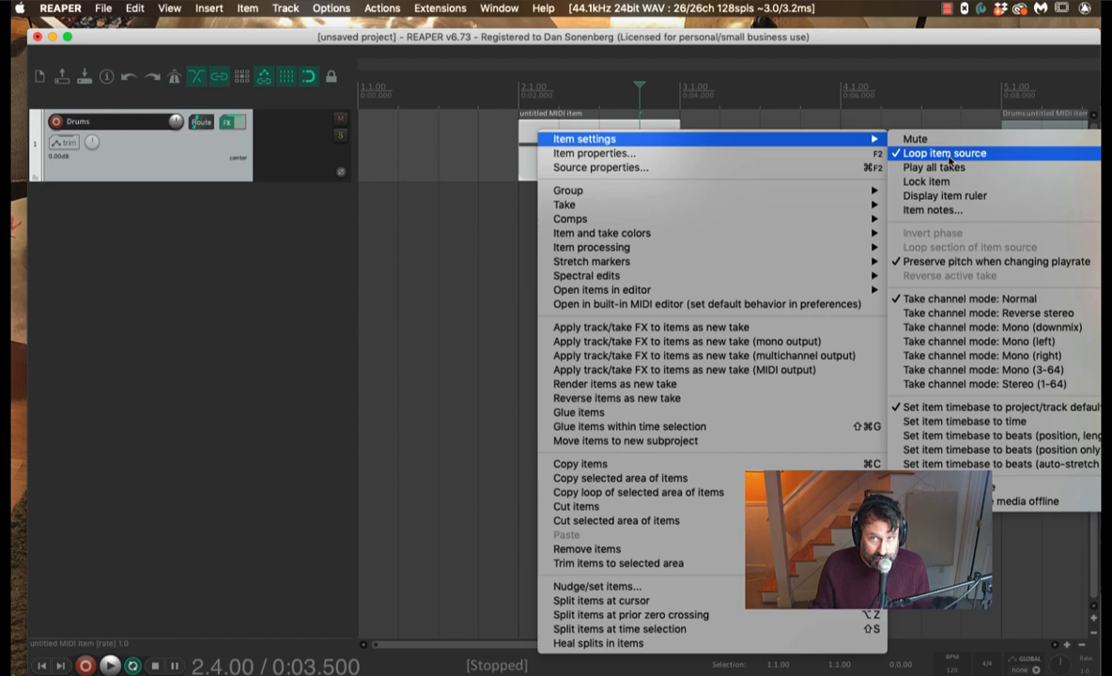
click(481, 219)
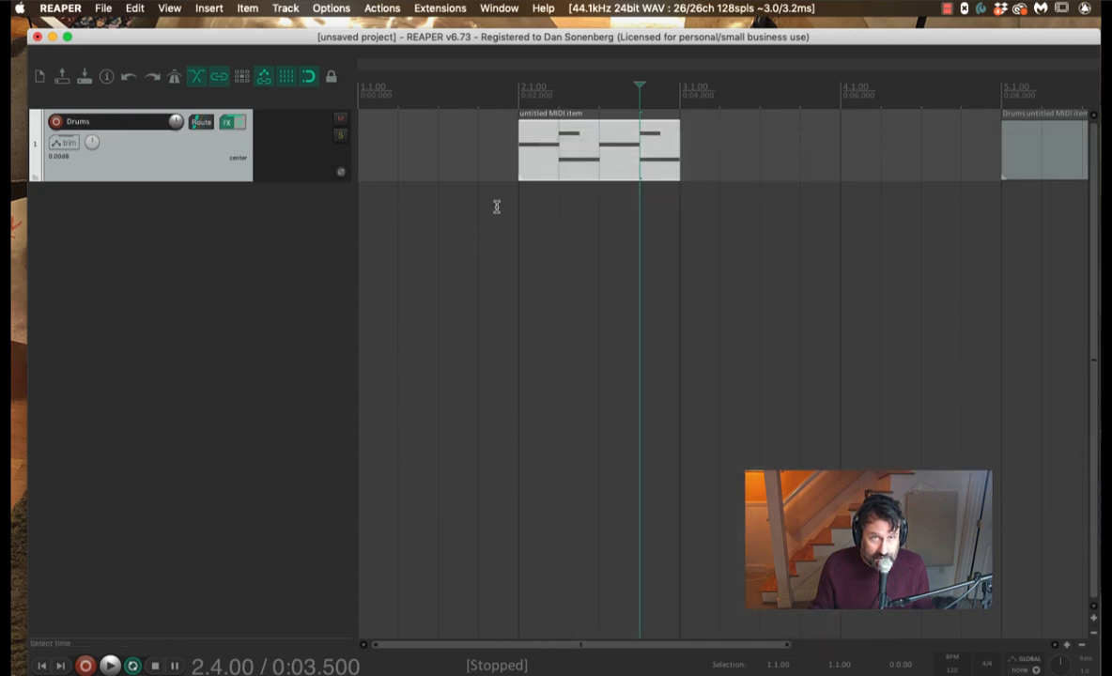
right_click(553, 153)
mouse_move(720, 161)
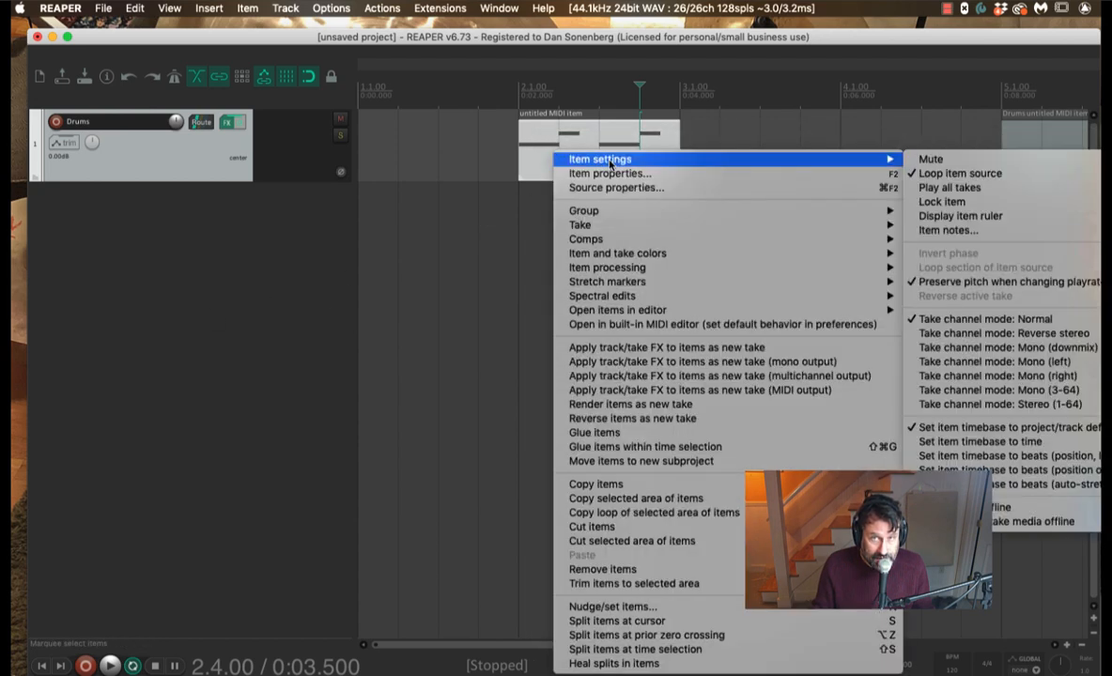
click(944, 173)
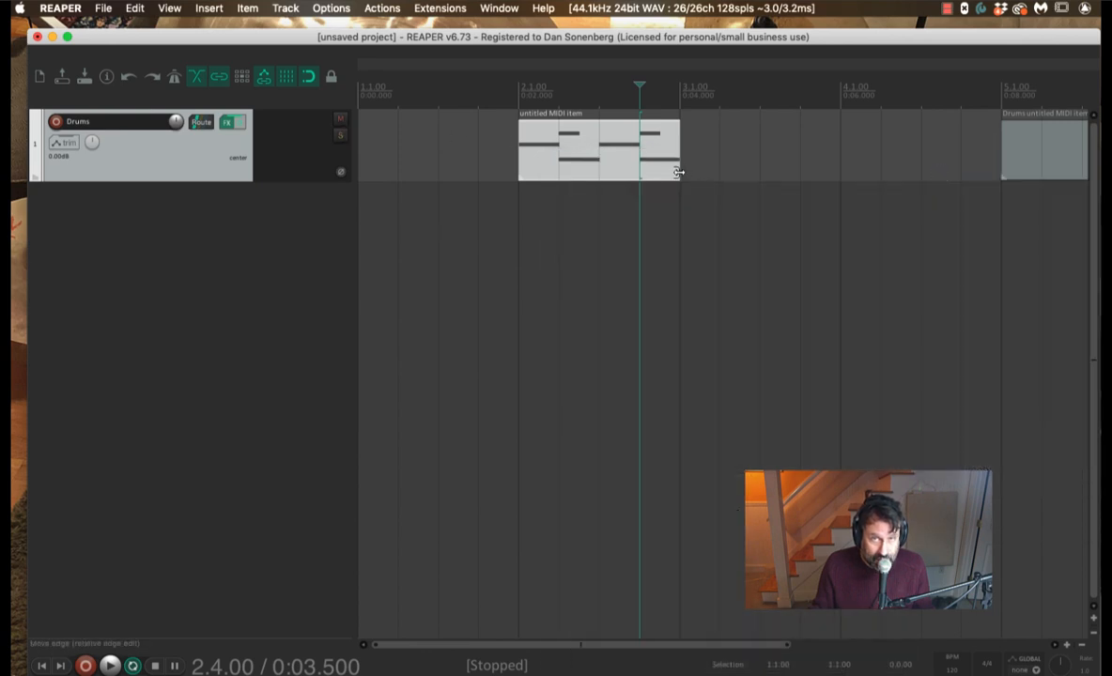
mouse_move(677, 169)
mouse_down()
mouse_move(811, 171)
mouse_move(664, 171)
mouse_up()
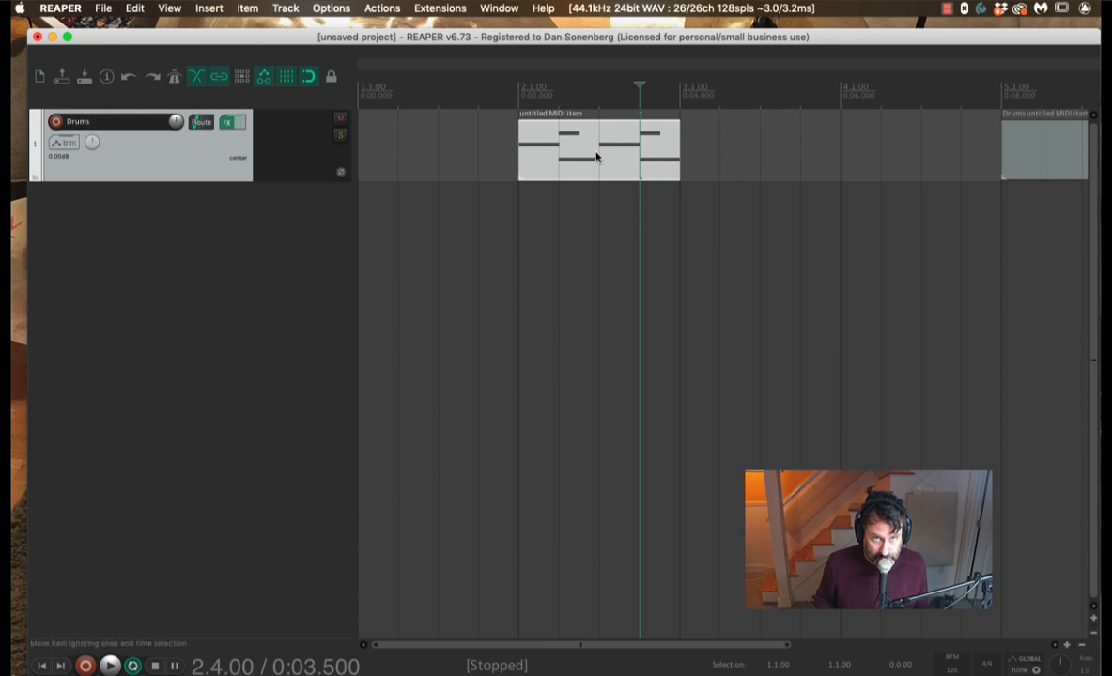
Step: Assign Cmd+Opt+Shift+L to 'Item properties: Loop item source' and close the Actions window
key(shift+slash)
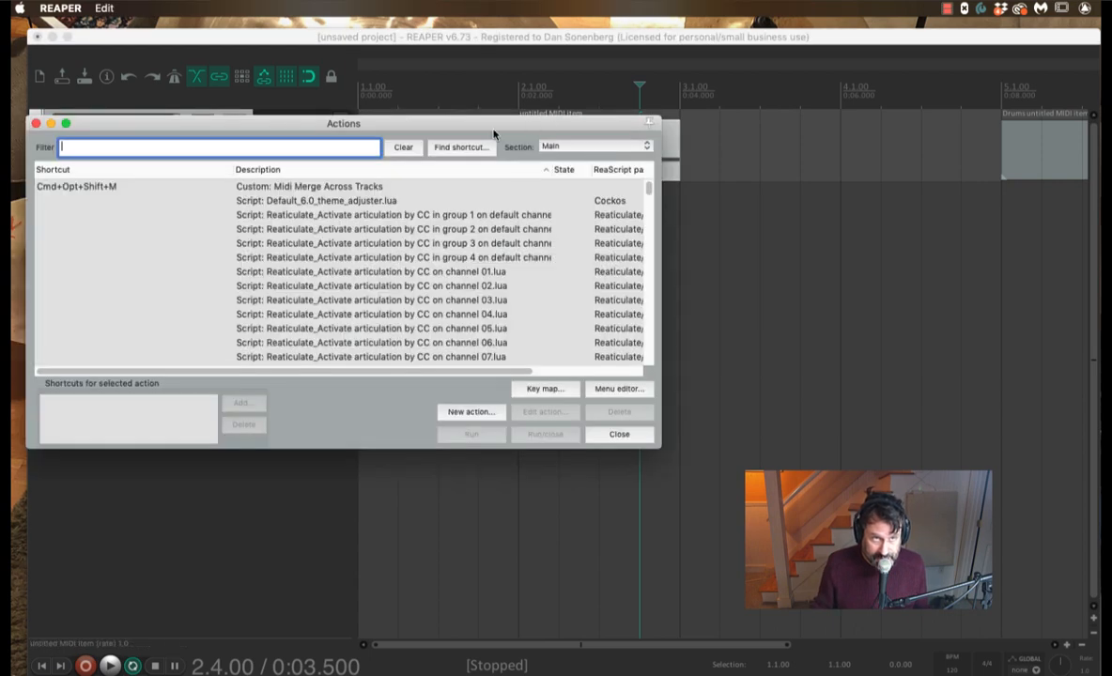
drag(488, 126, 821, 229)
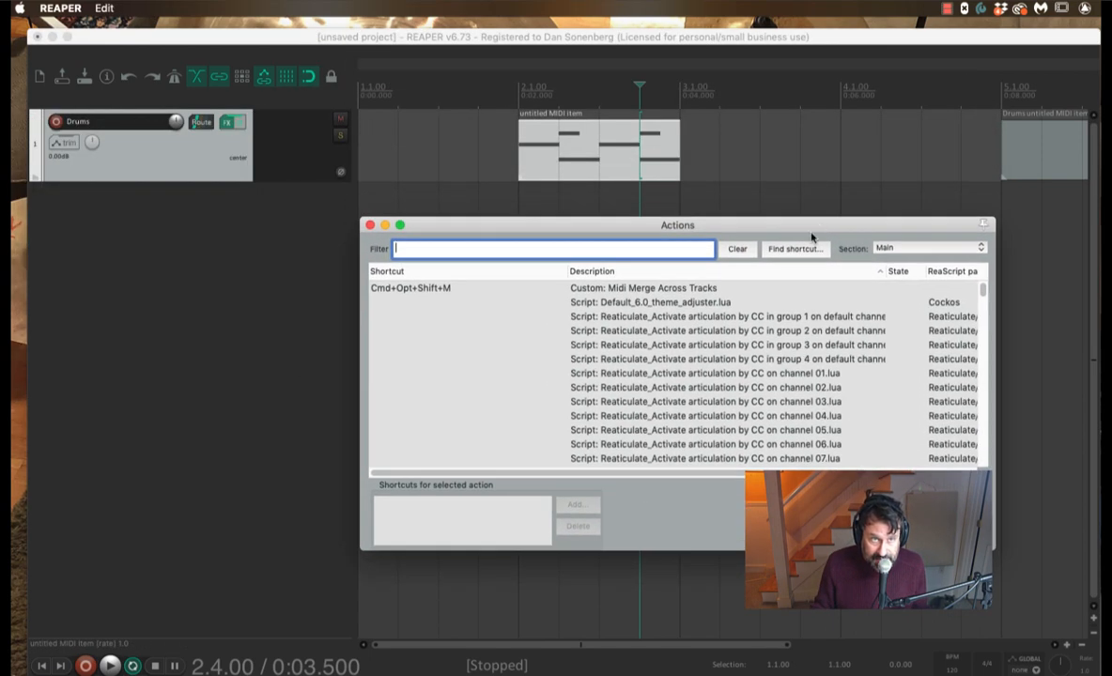
text(loop)
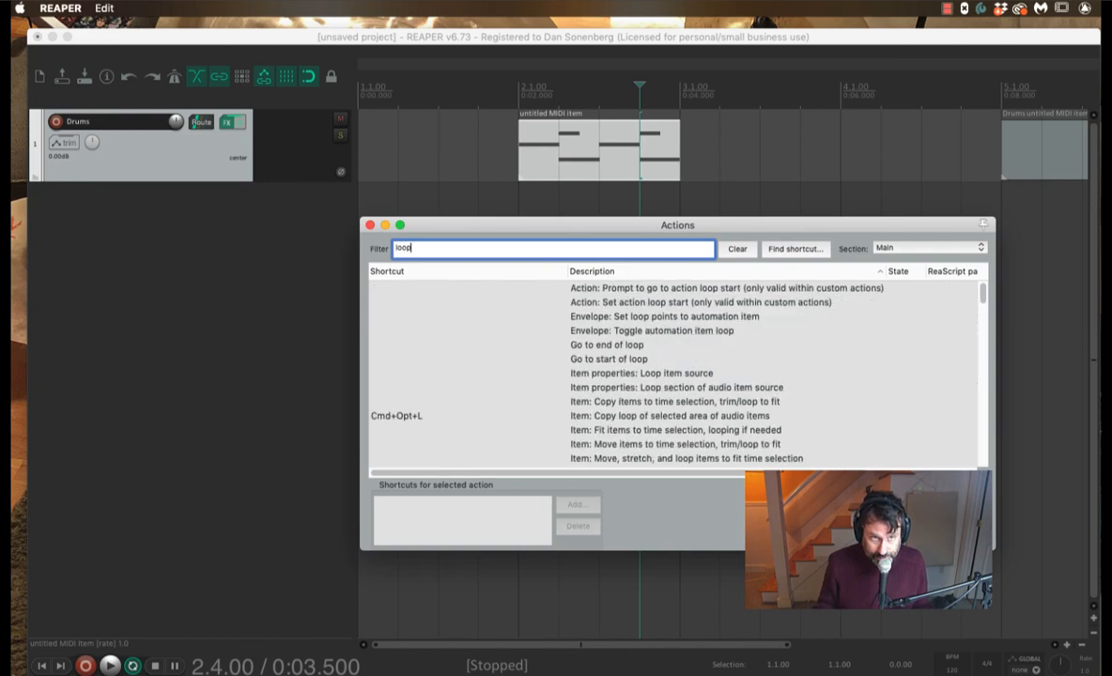
text( item source)
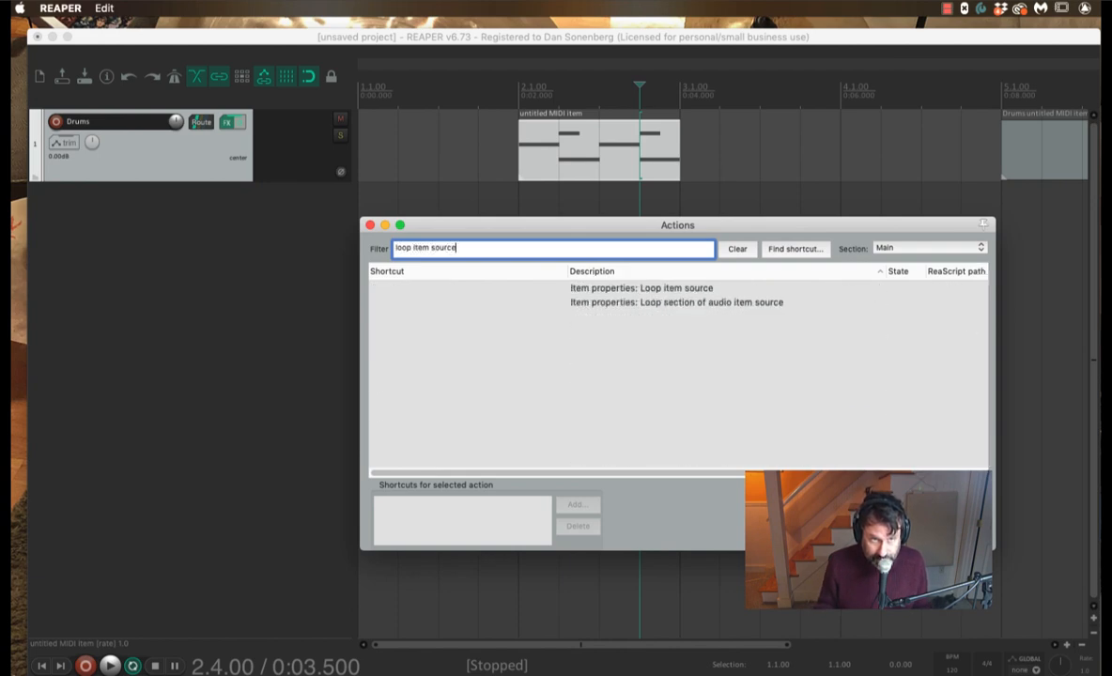
click(669, 289)
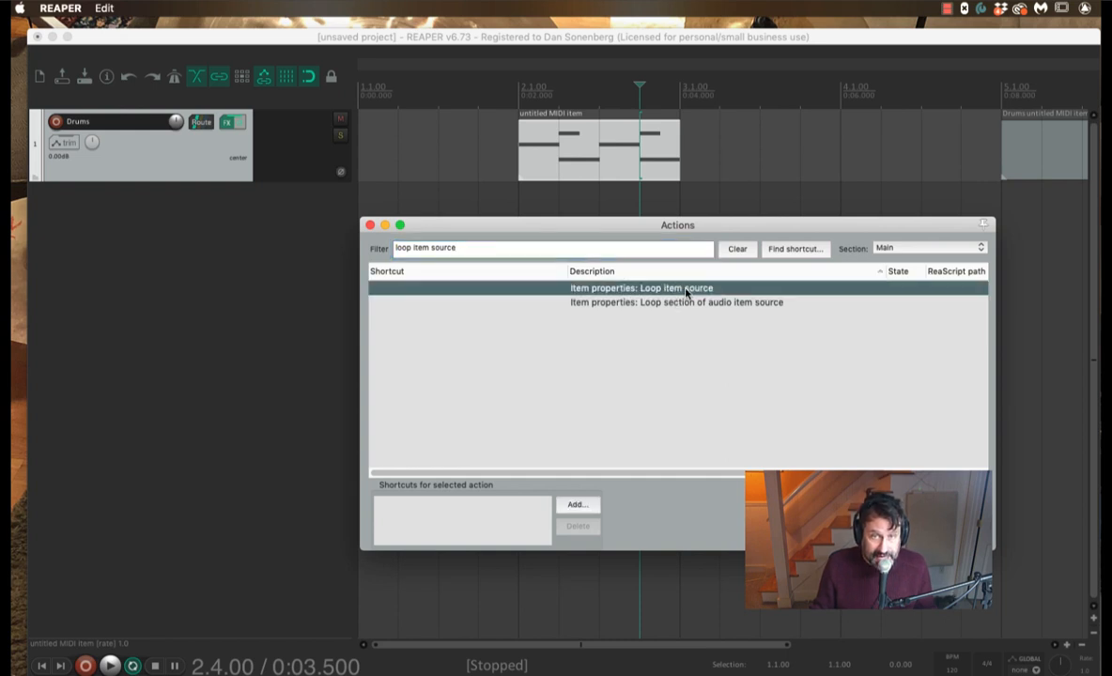
click(584, 507)
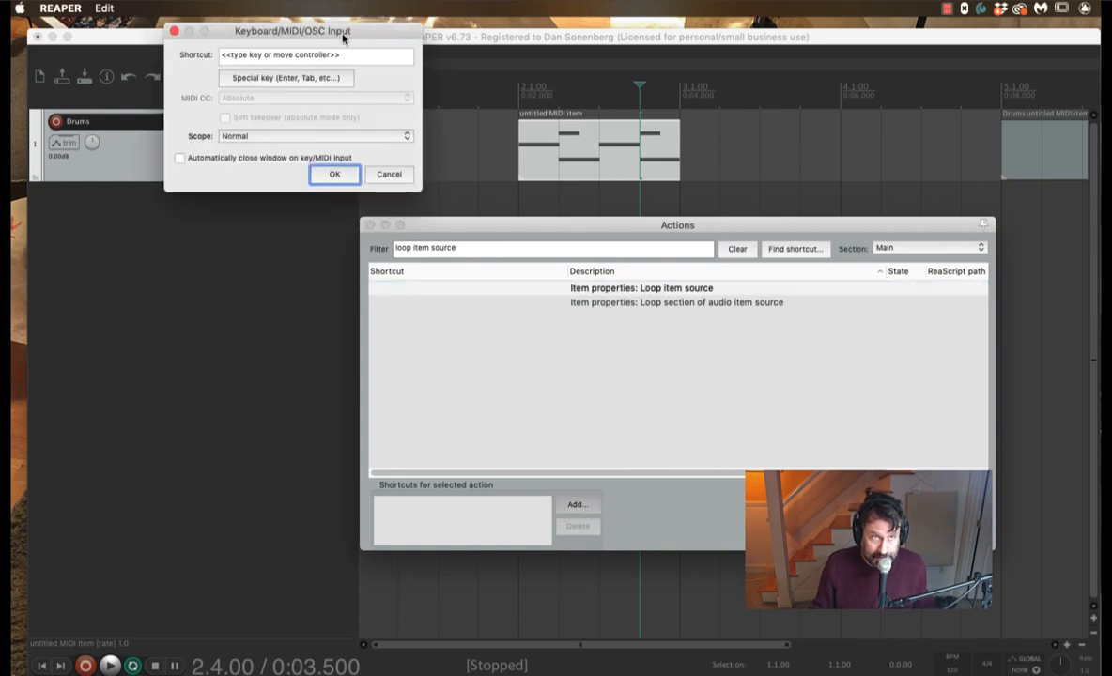
drag(318, 32, 664, 243)
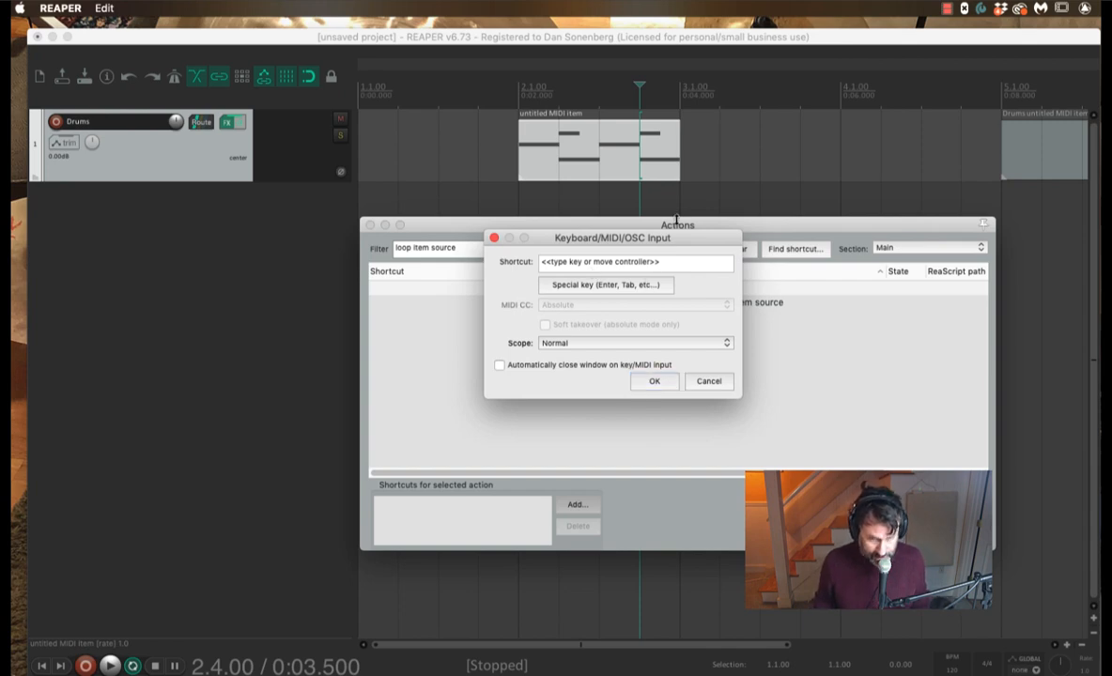
key(super+alt+shift+l)
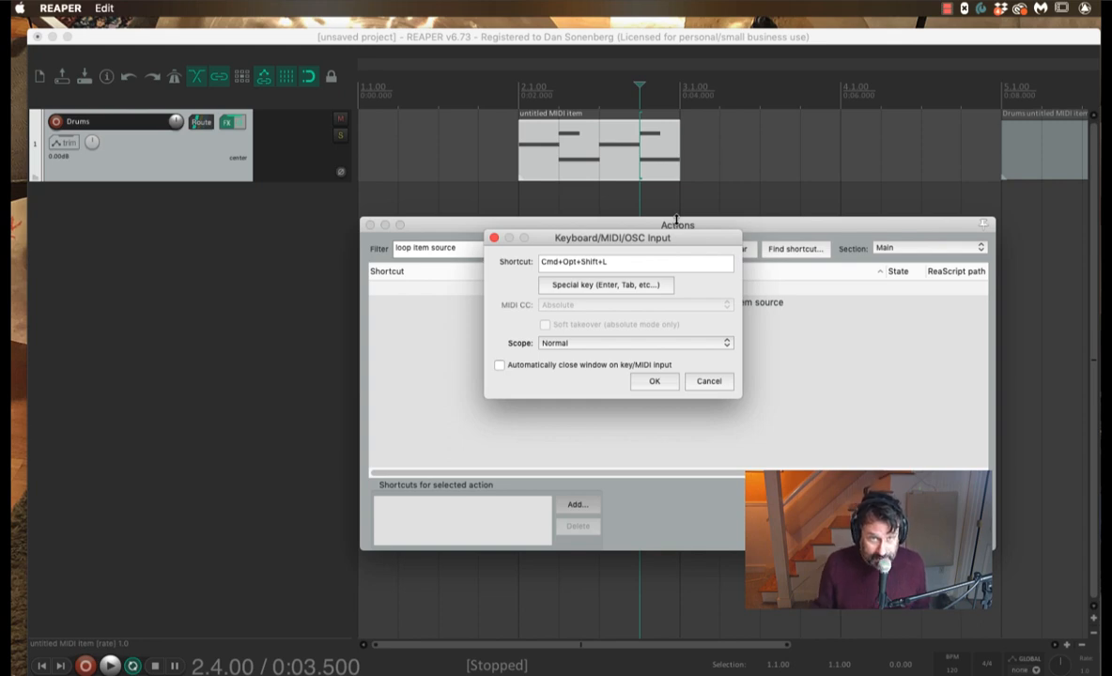
click(648, 382)
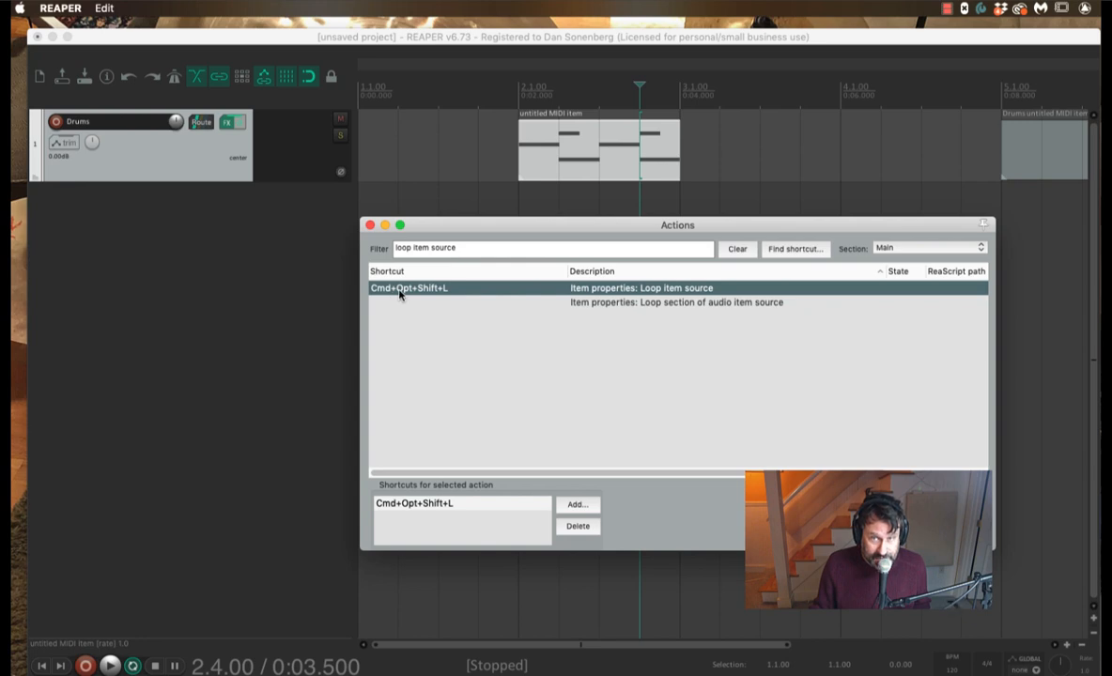
key(Escape)
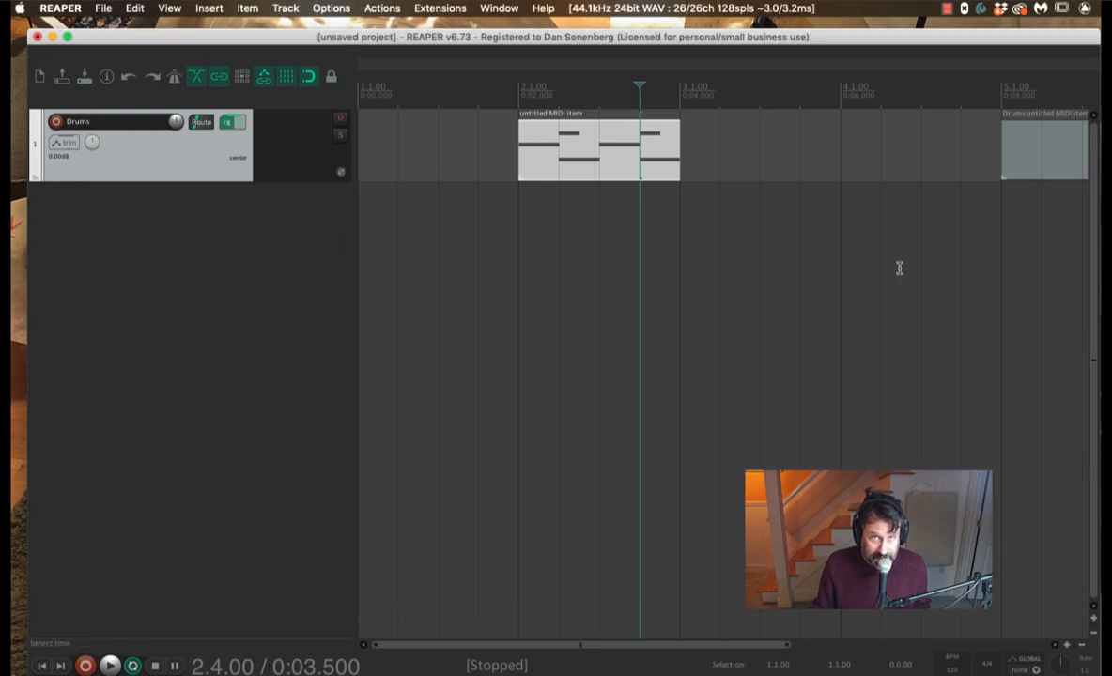
Step: Stretch the MIDI item's right edge so its drum pattern repeats, then reopen the Actions list
click(590, 156)
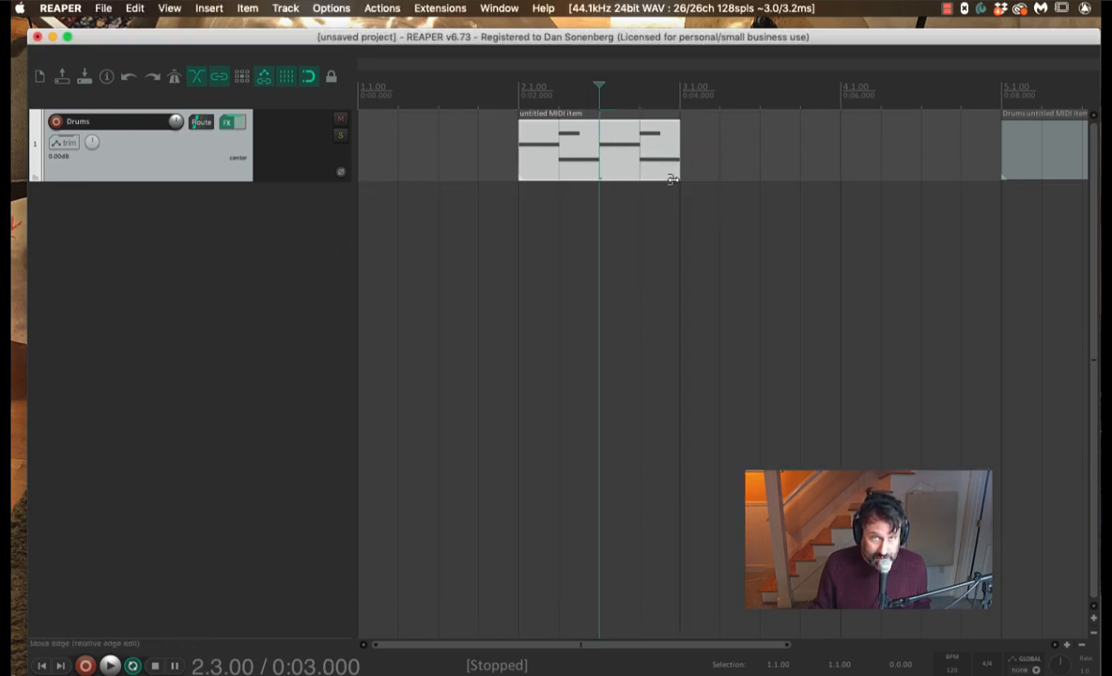
mouse_move(678, 175)
mouse_down()
mouse_move(844, 189)
mouse_move(682, 184)
mouse_up()
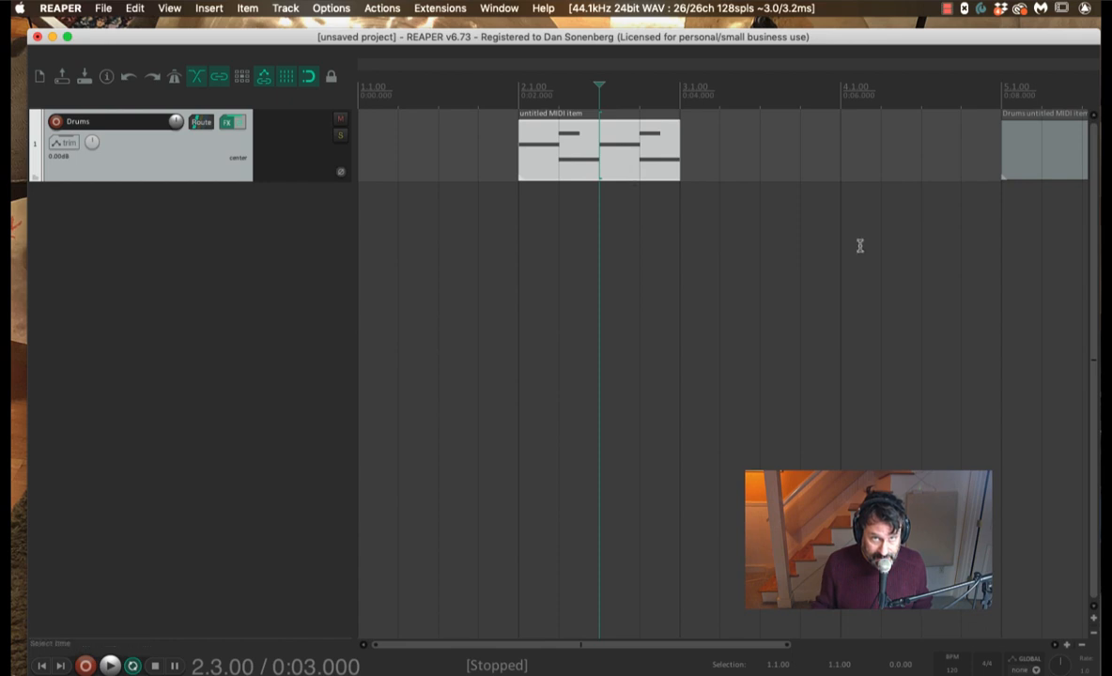
drag(676, 171, 680, 141)
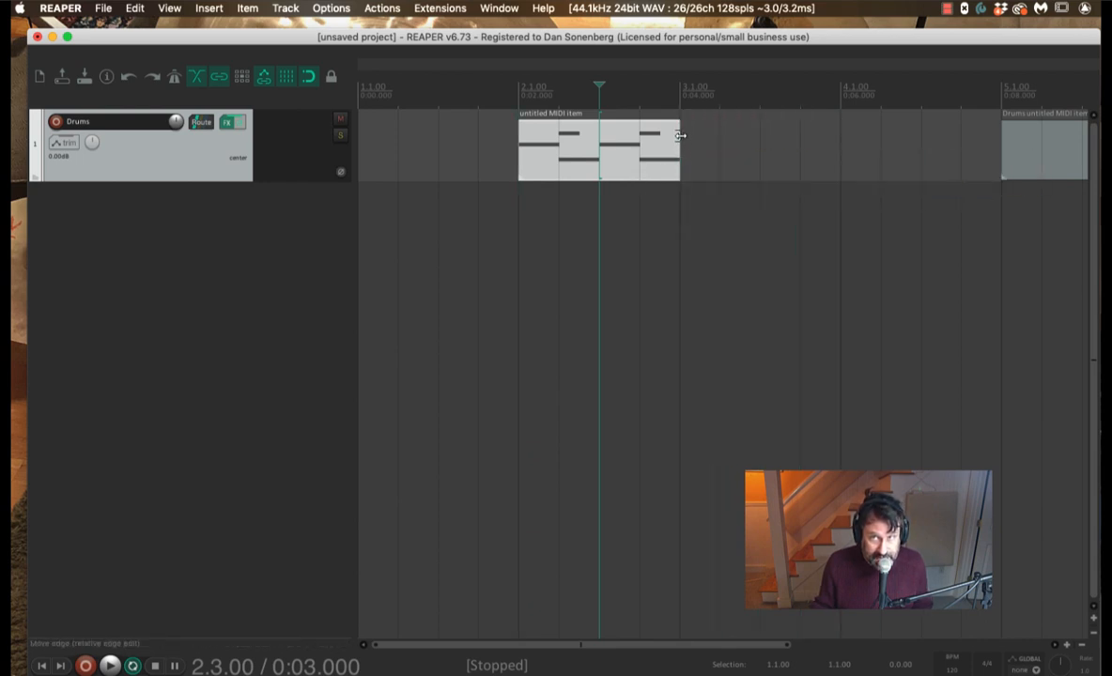
scroll(710, 182, right, 10)
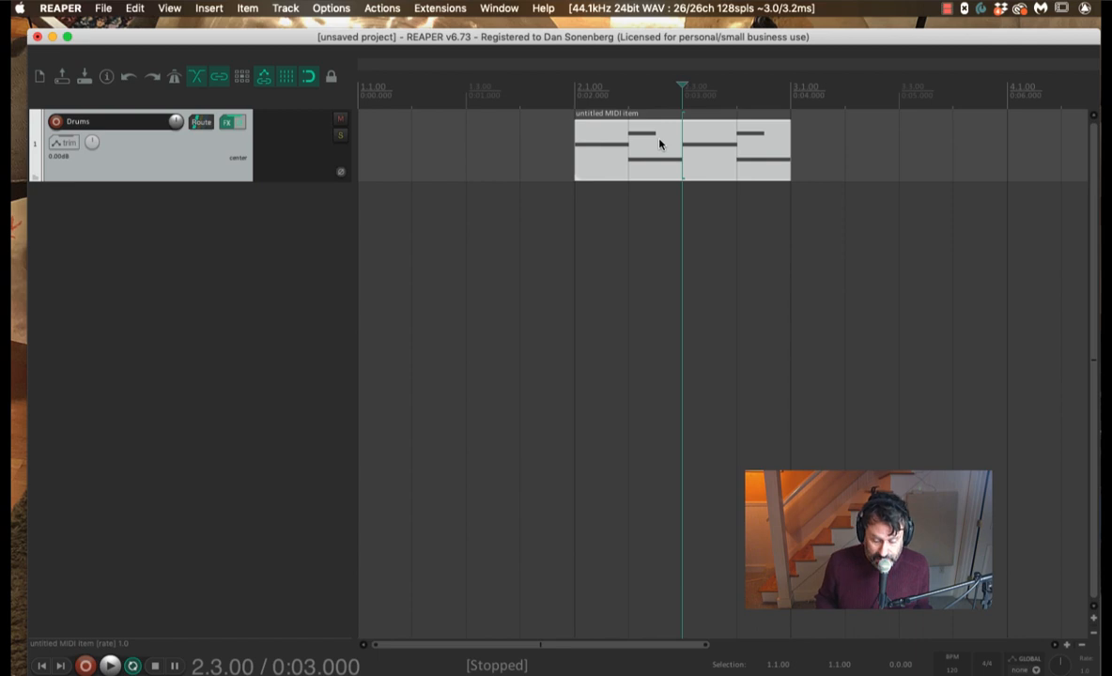
key(question)
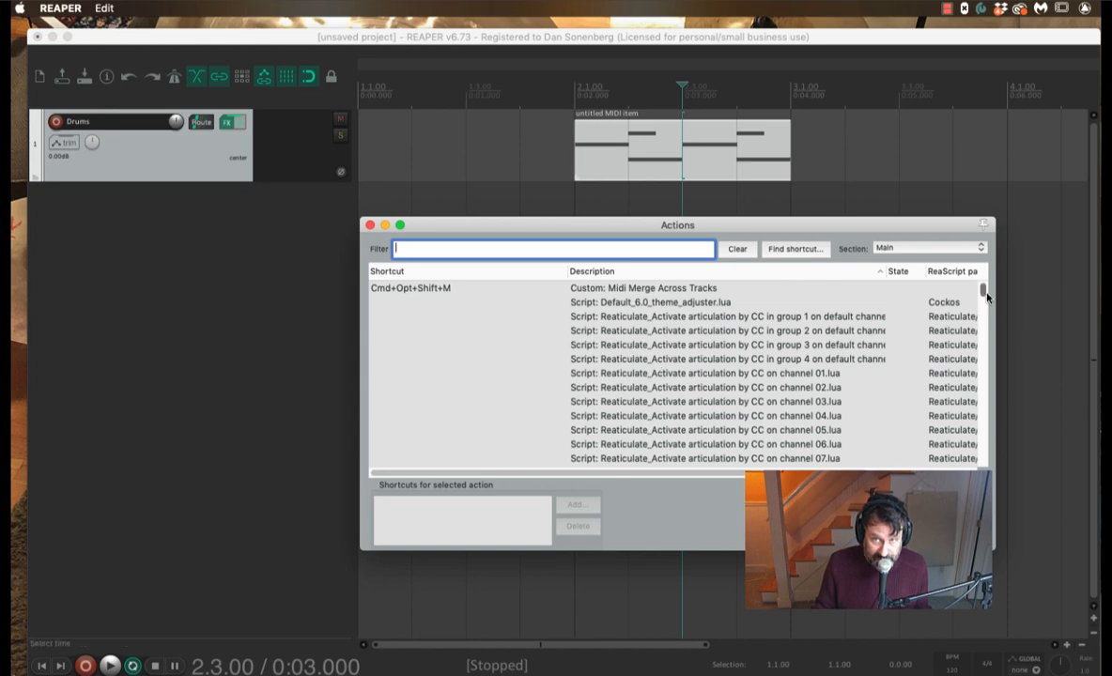
Step: Close the Actions window and scroll right to the Drums MIDI item at bar 5
drag(983, 289, 717, 298)
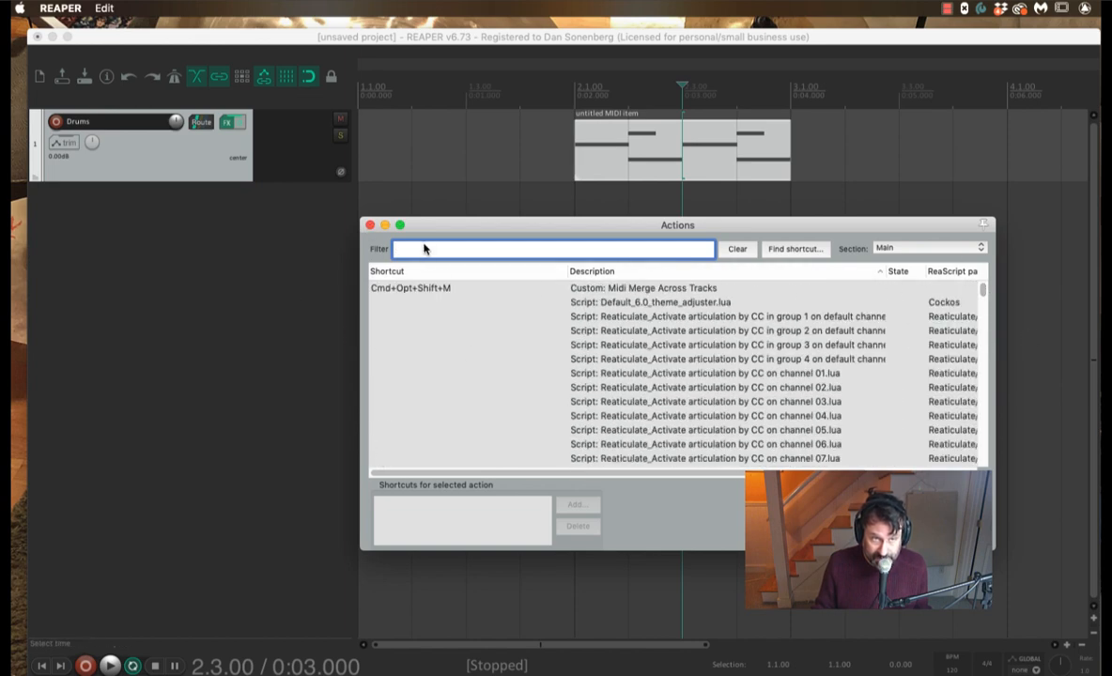
click(370, 226)
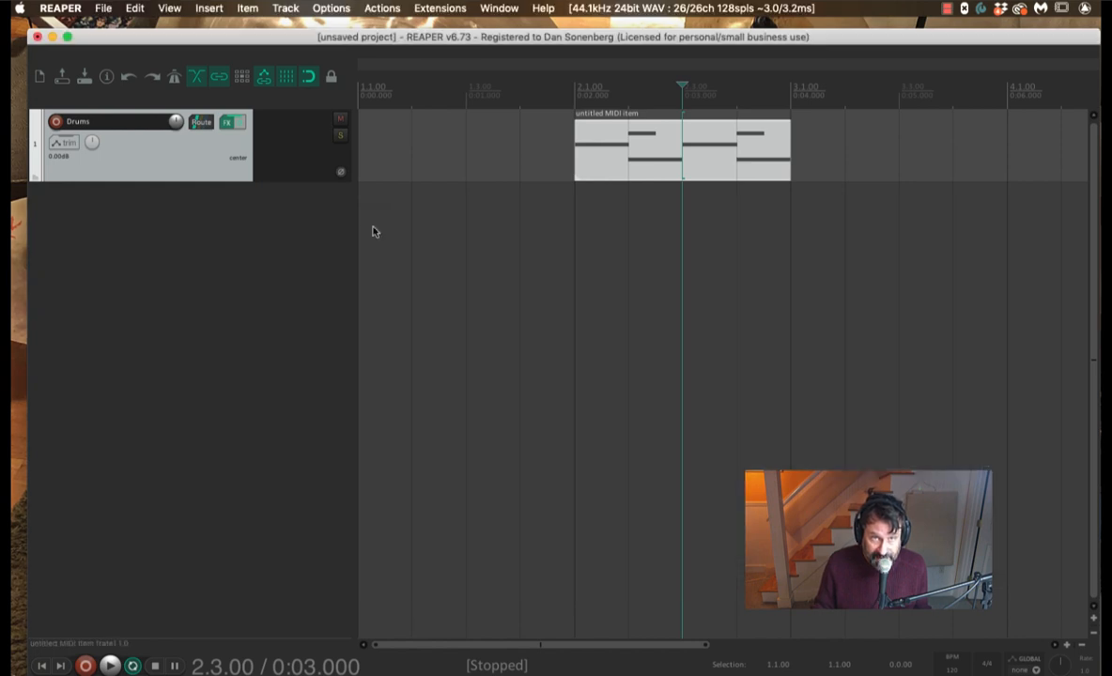
scroll(542, 125, right, 10)
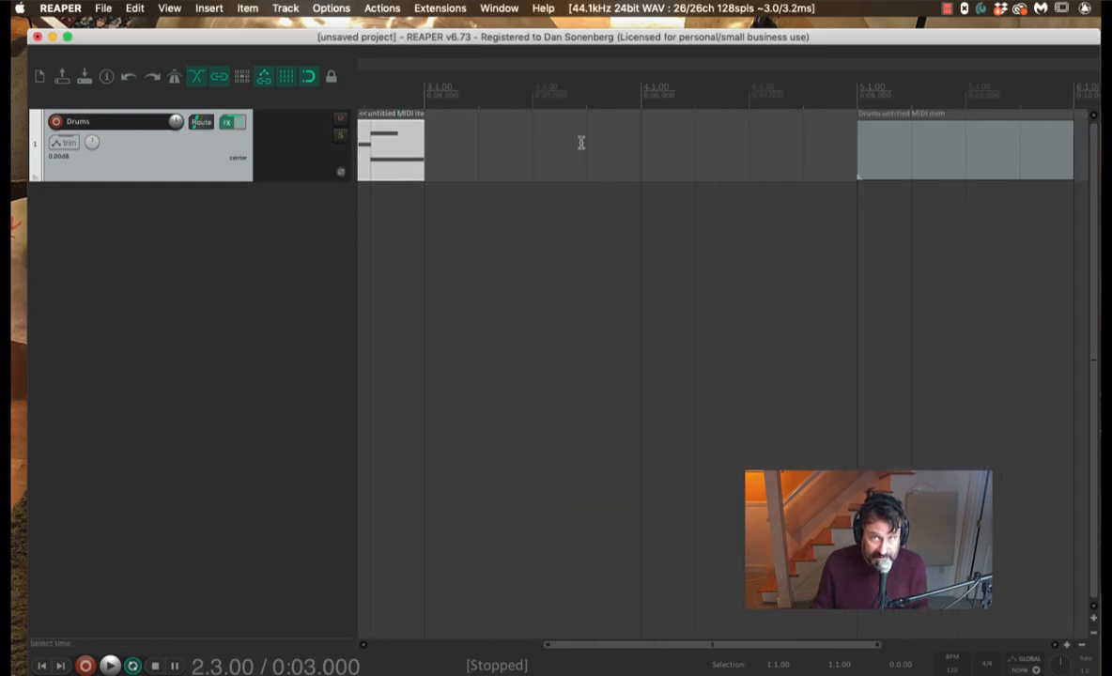
Step: Open the bar-5 Drums MIDI item in the MIDI editor and shift the editor window right
click(643, 153)
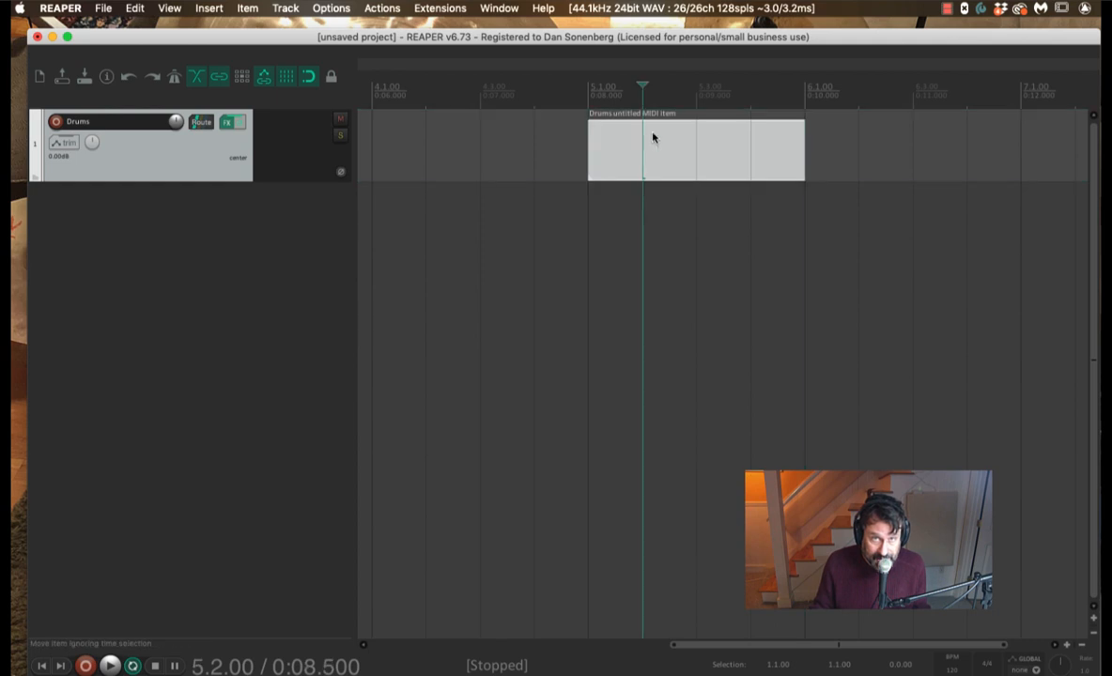
double_click(650, 144)
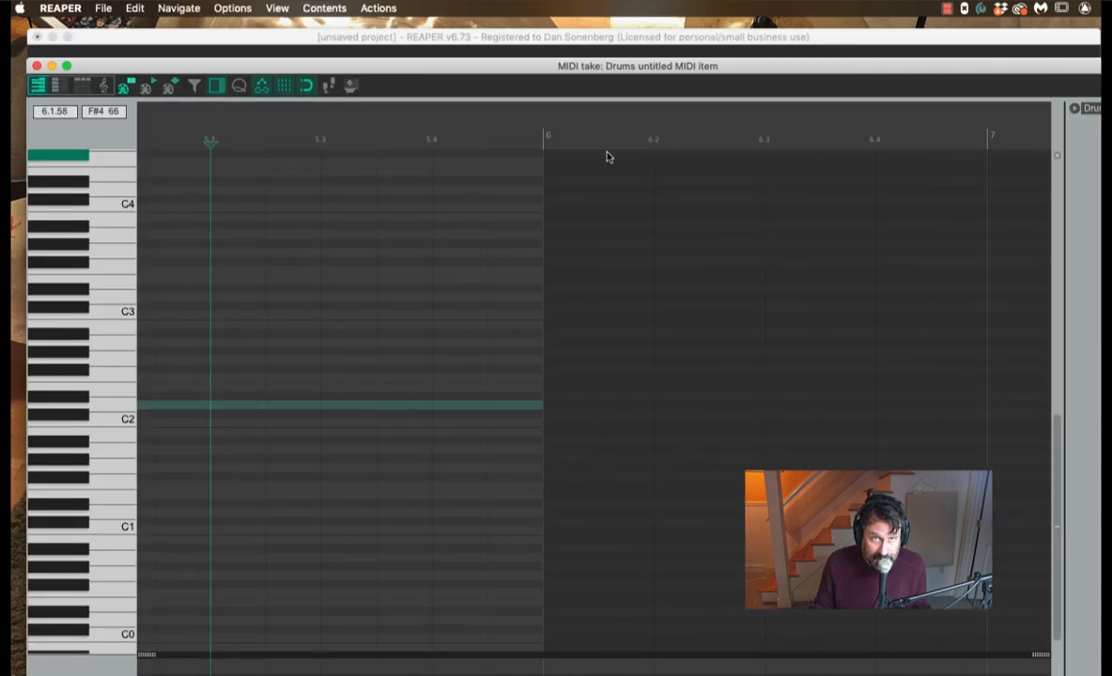
key(shift+slash)
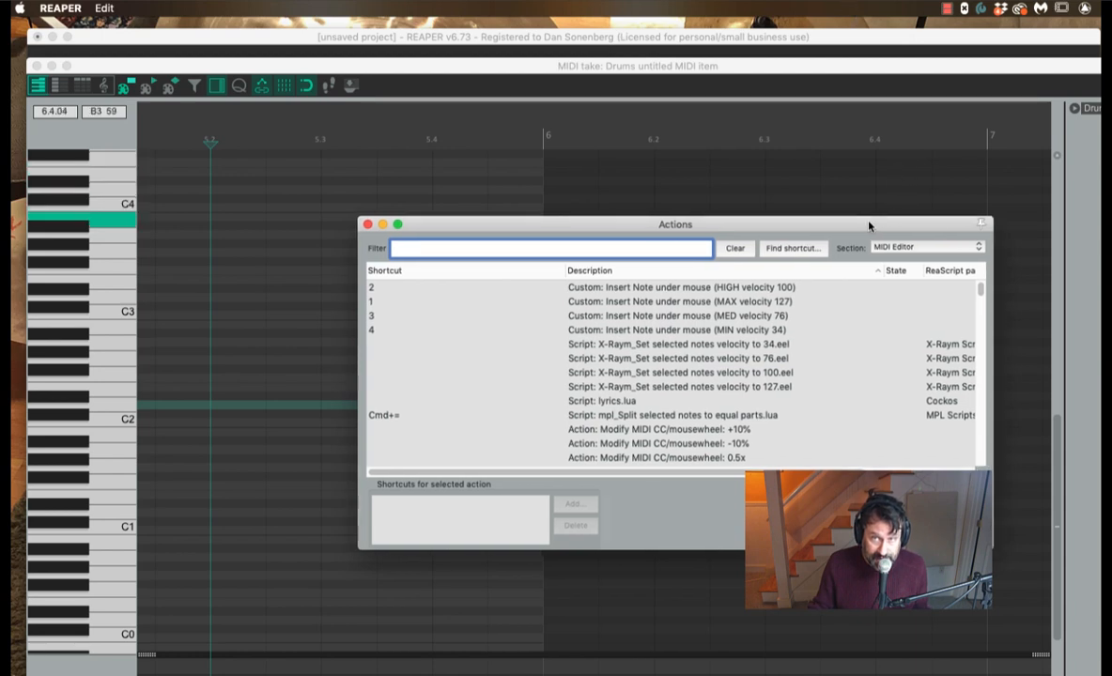
drag(869, 224, 794, 183)
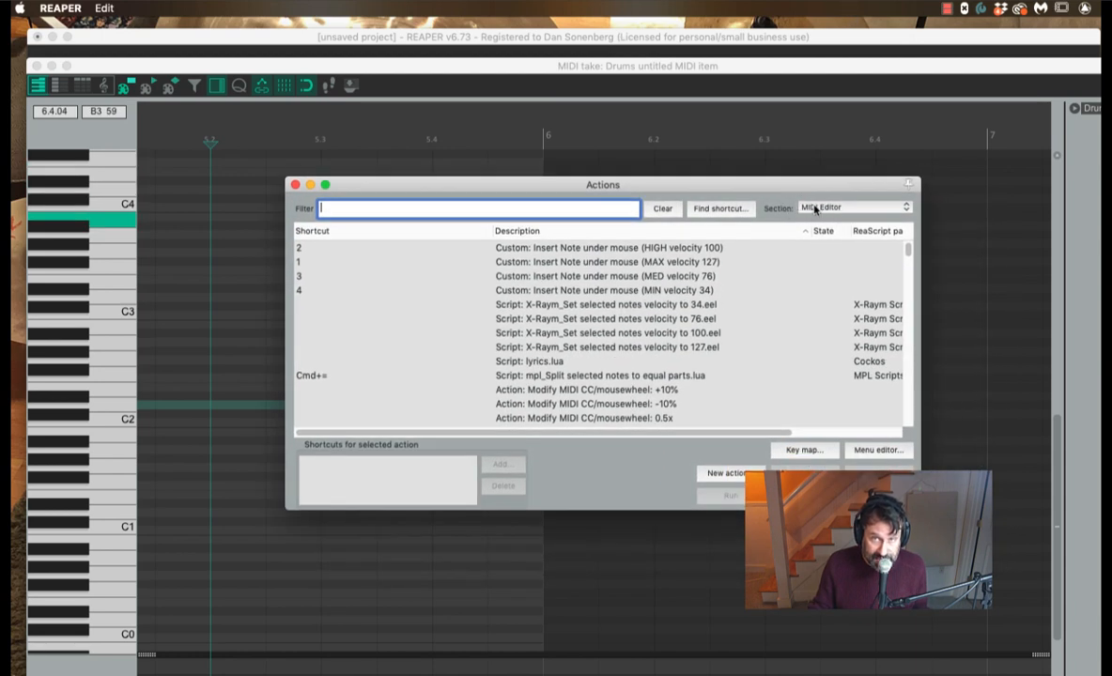
click(295, 184)
drag(262, 64, 366, 71)
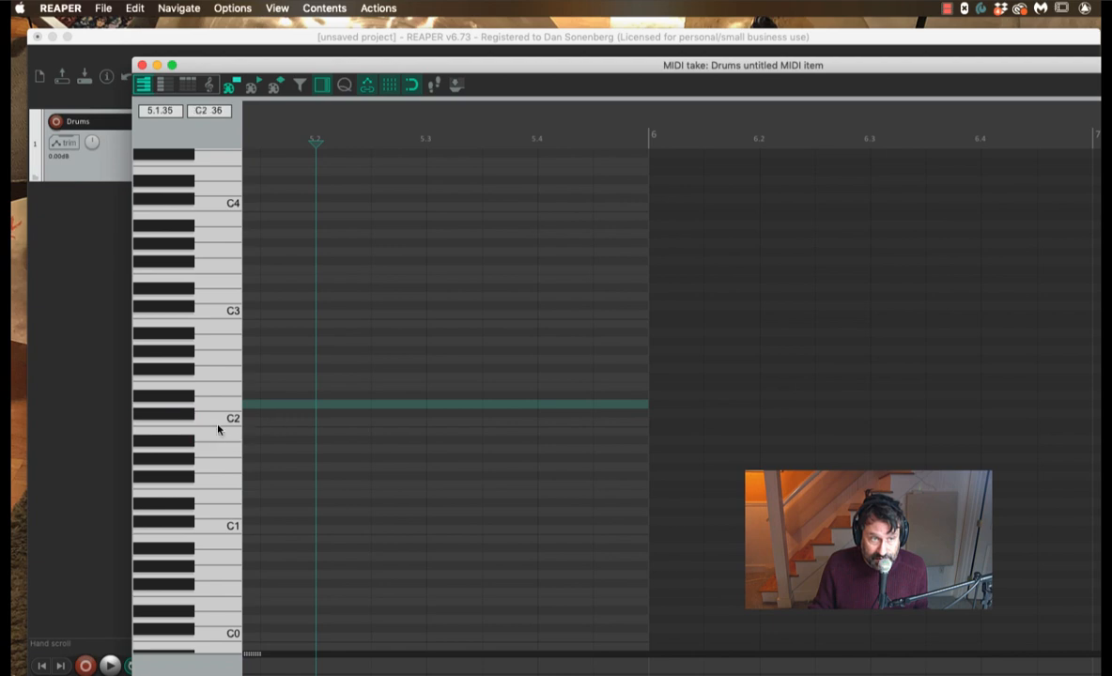
Step: Draw a C#2 note from bar 5 to bar 6 and play it back from bar 5
scroll(363, 395, right, 2)
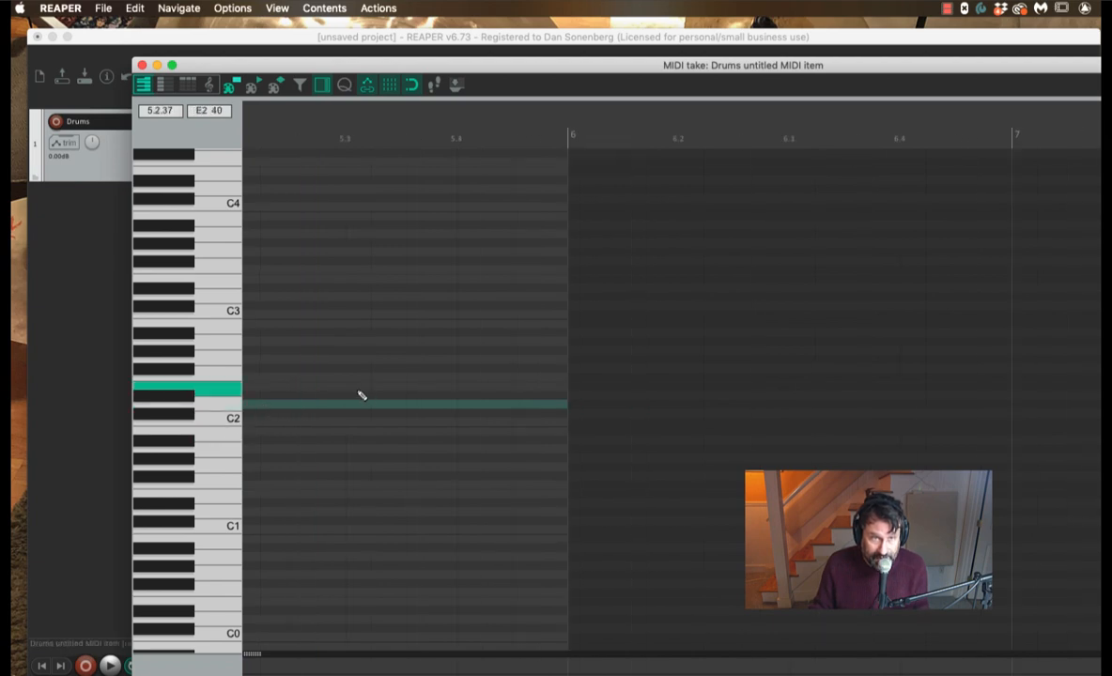
scroll(363, 394, left, 7)
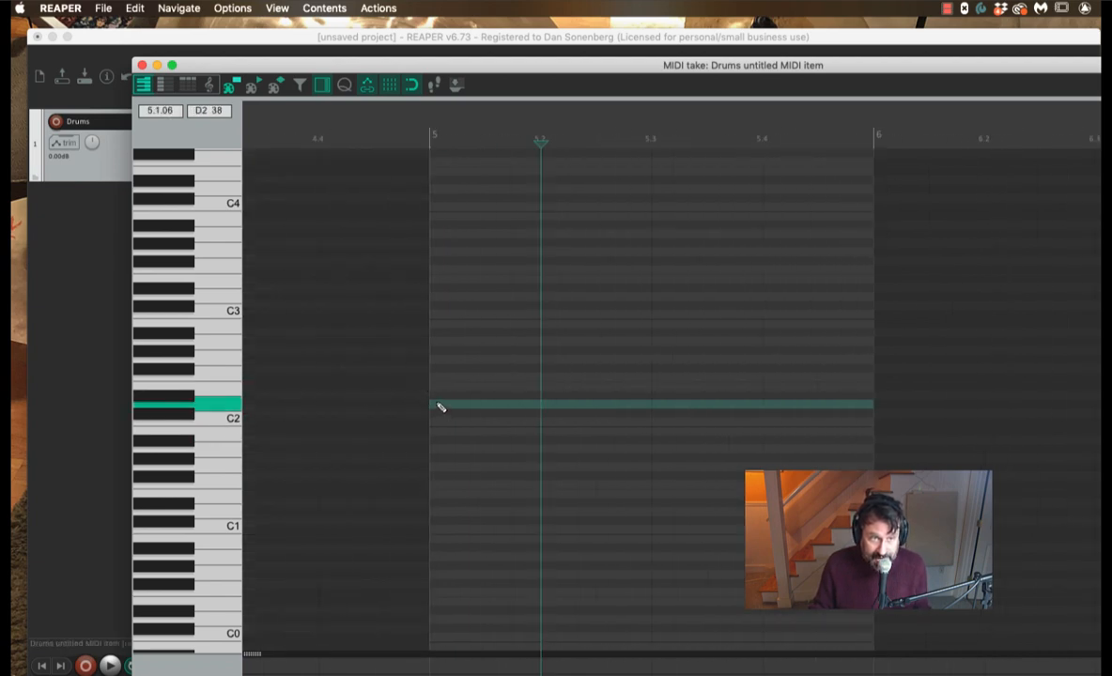
mouse_move(438, 413)
mouse_down()
mouse_move(752, 416)
mouse_move(846, 405)
mouse_up()
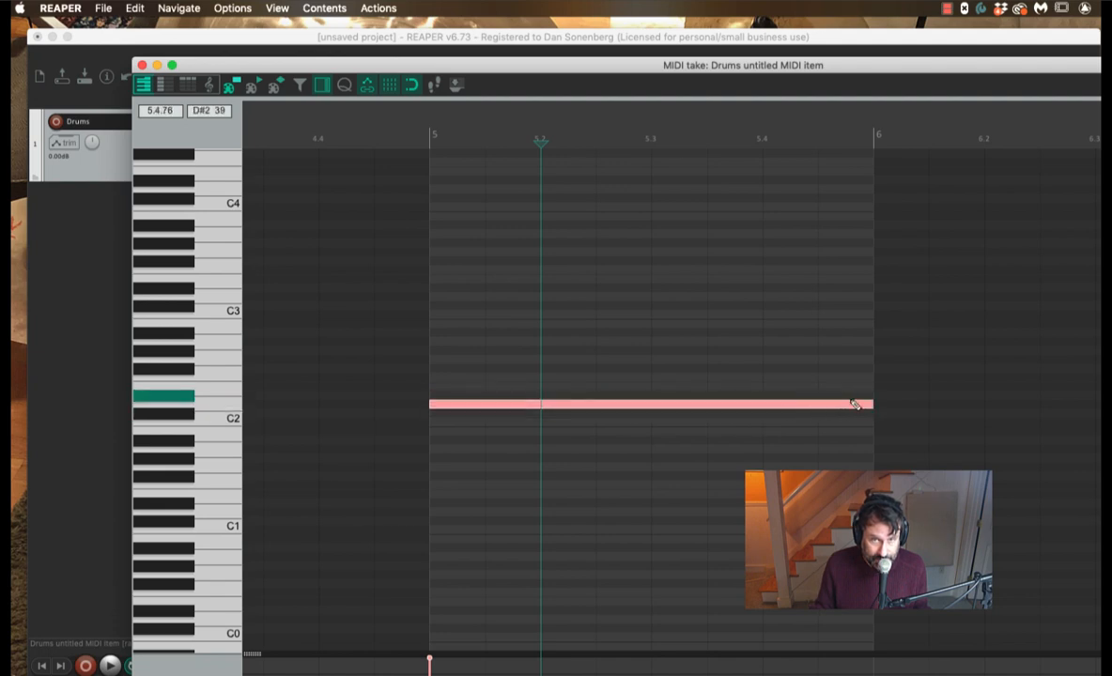
click(422, 138)
key(space)
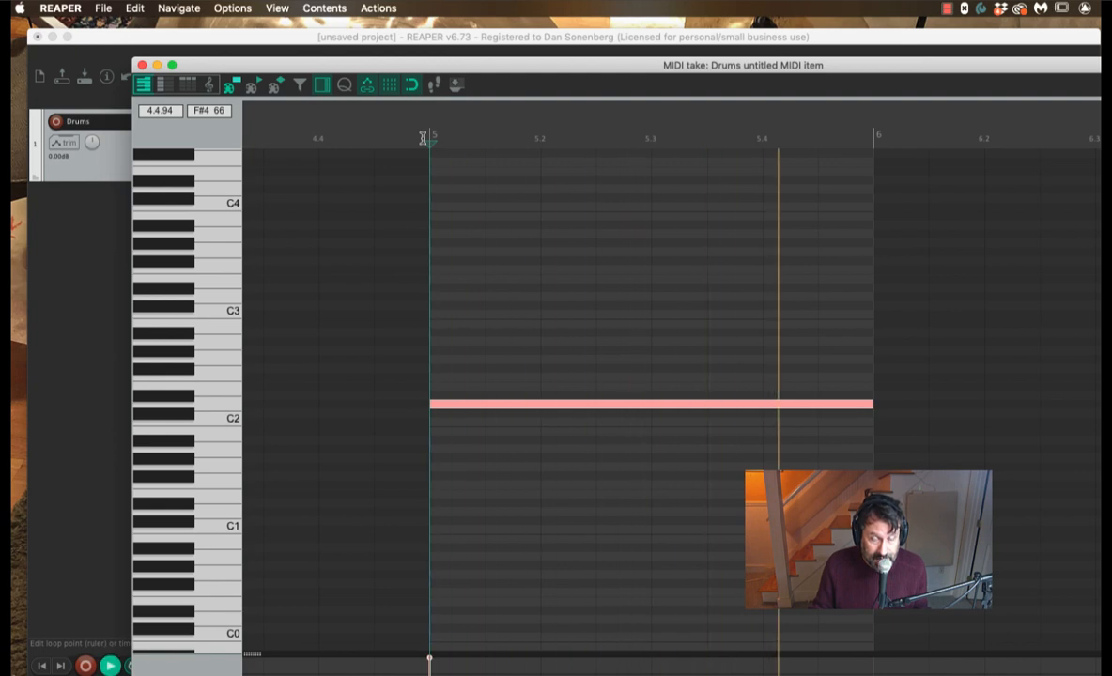
key(space)
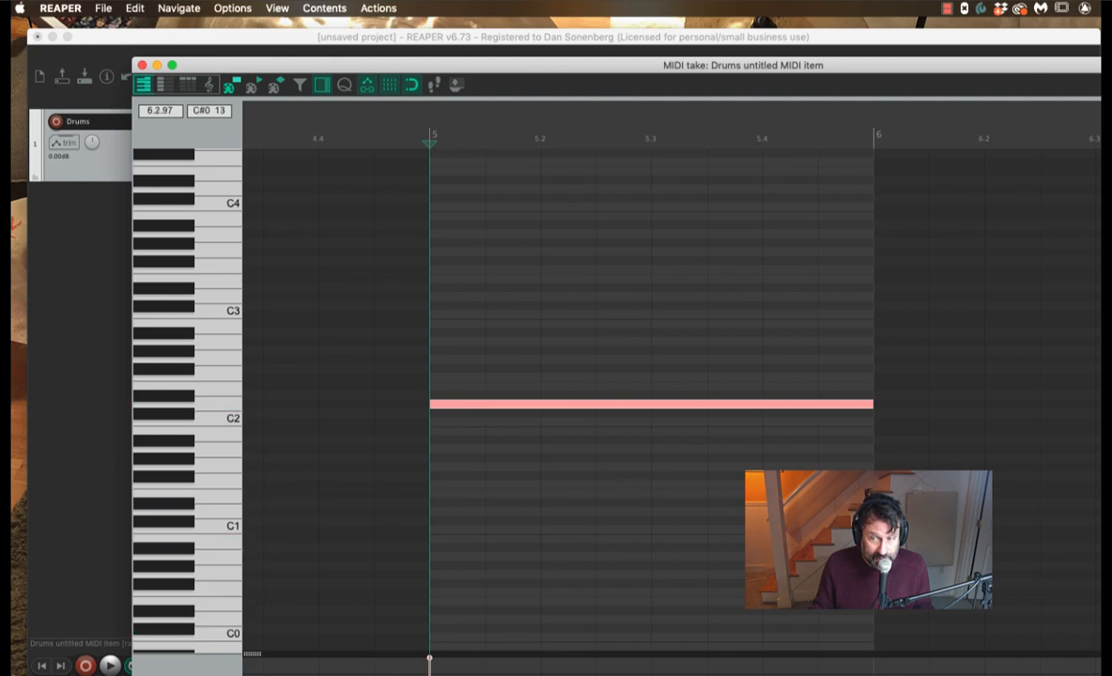
drag(1110, 675, 1111, 666)
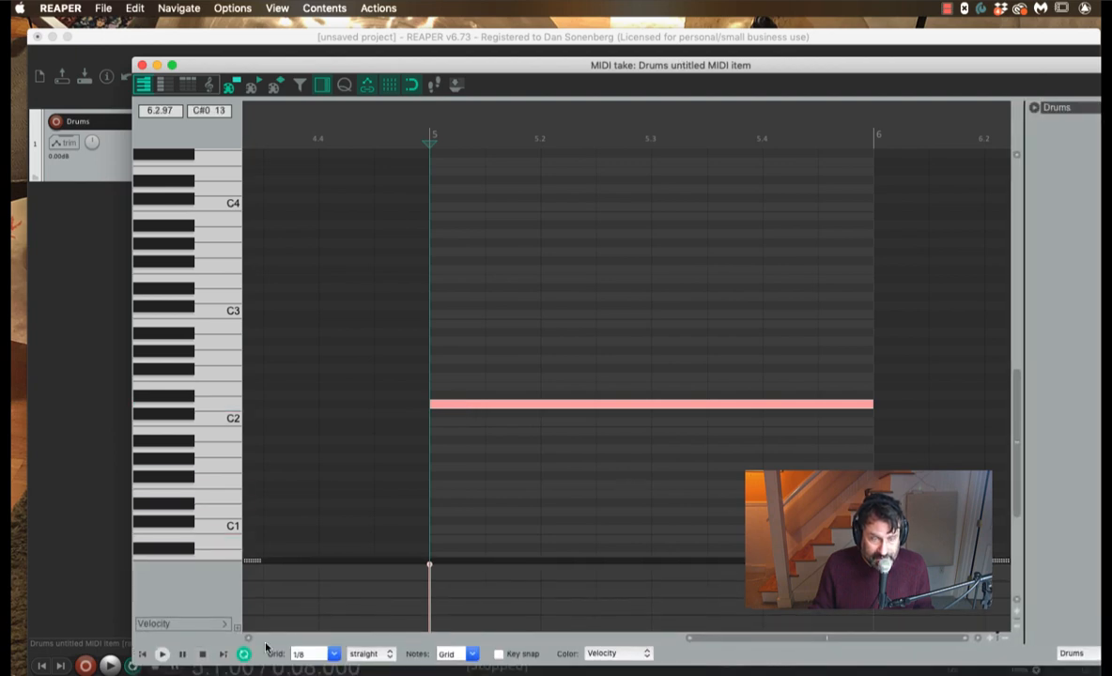
Step: Set the MIDI editor grid to 1/16 and open the MIDI Editor action list
click(333, 655)
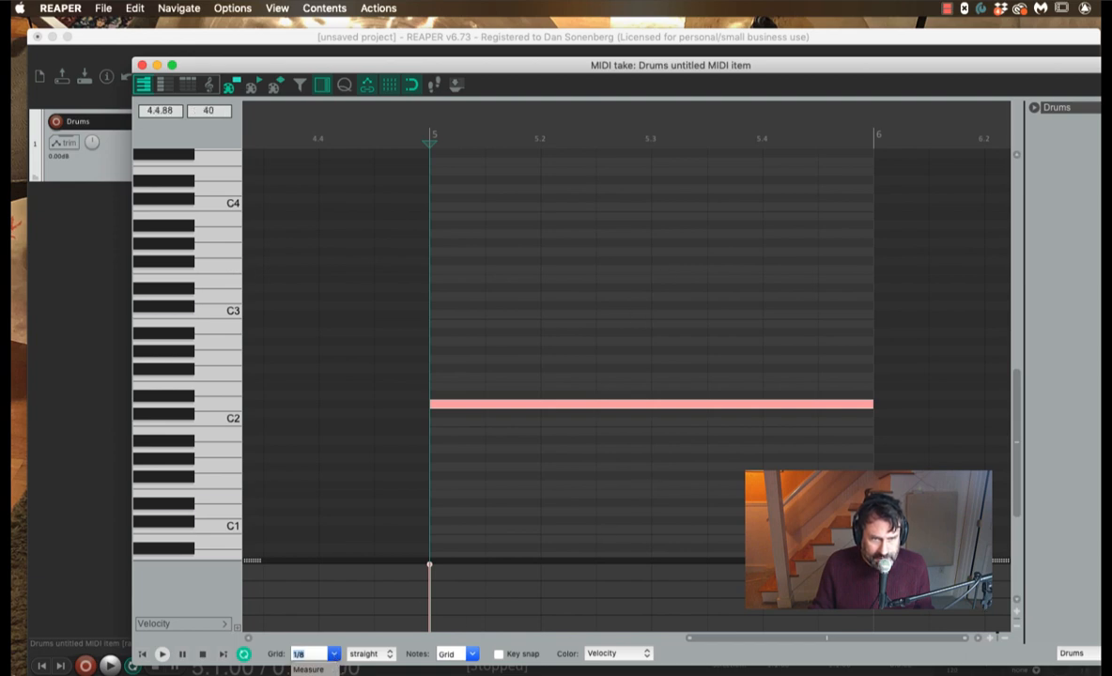
click(310, 674)
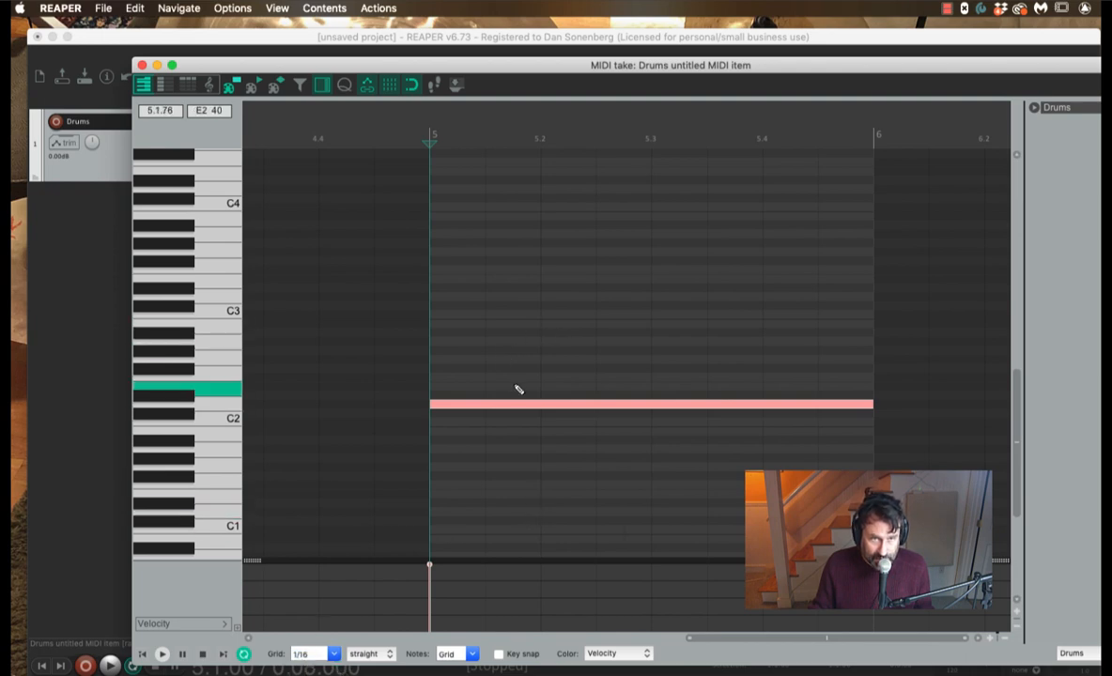
key(question)
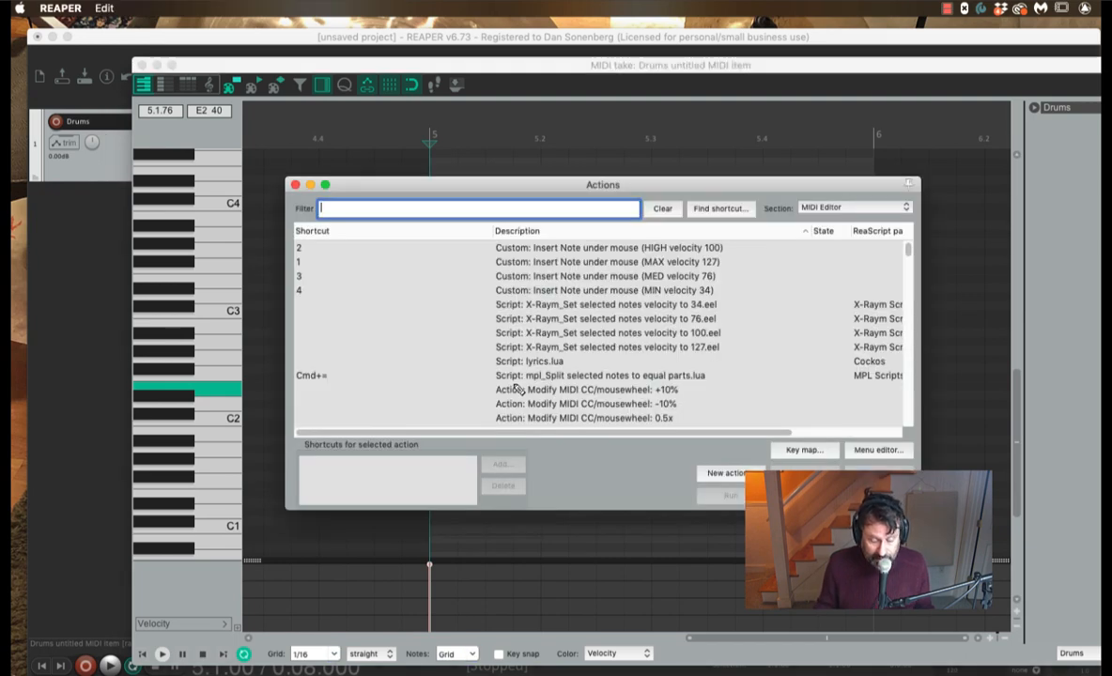
Step: Assign Opt+Shift+S to the 'Split notes on grid' action and close the Actions window
text(split)
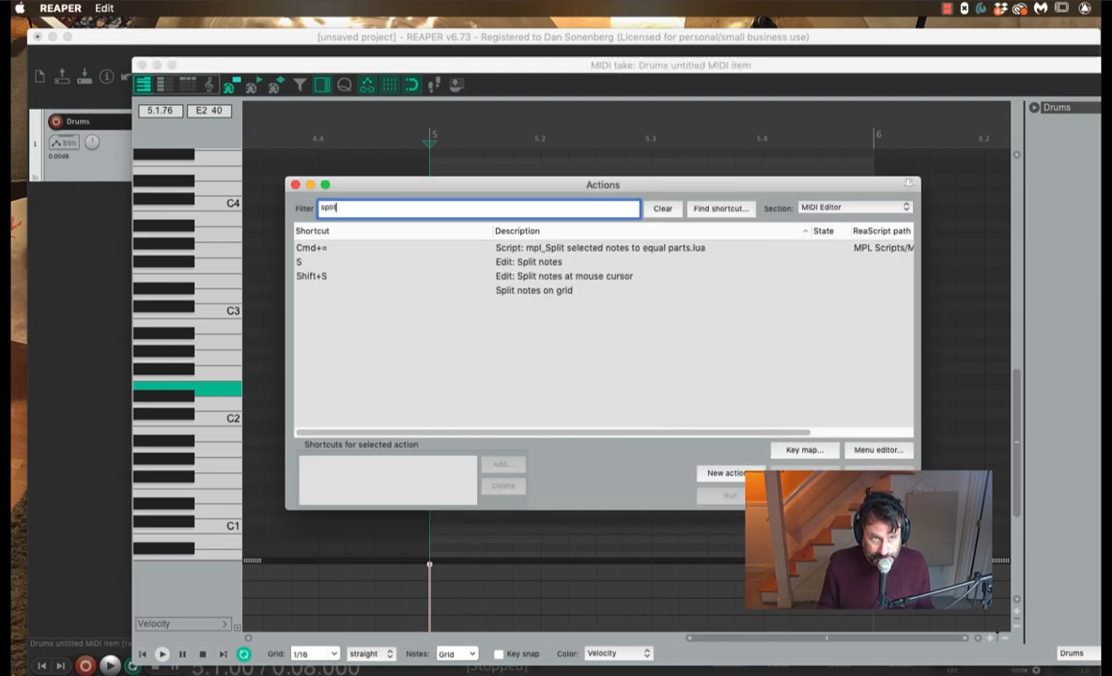
text( grid)
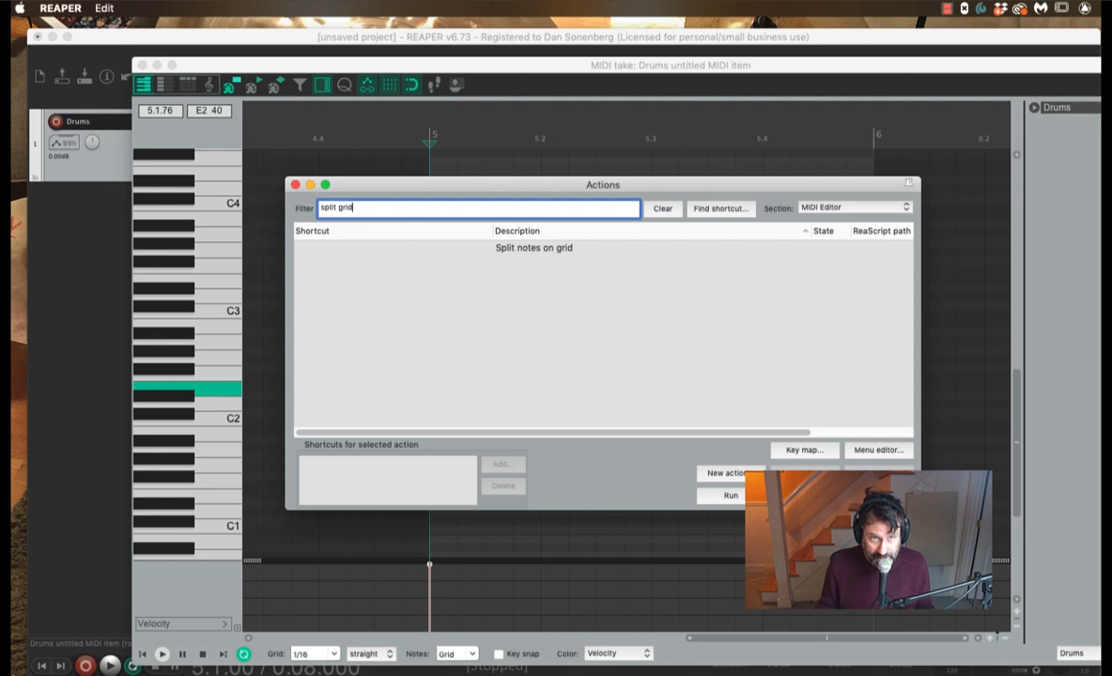
click(540, 248)
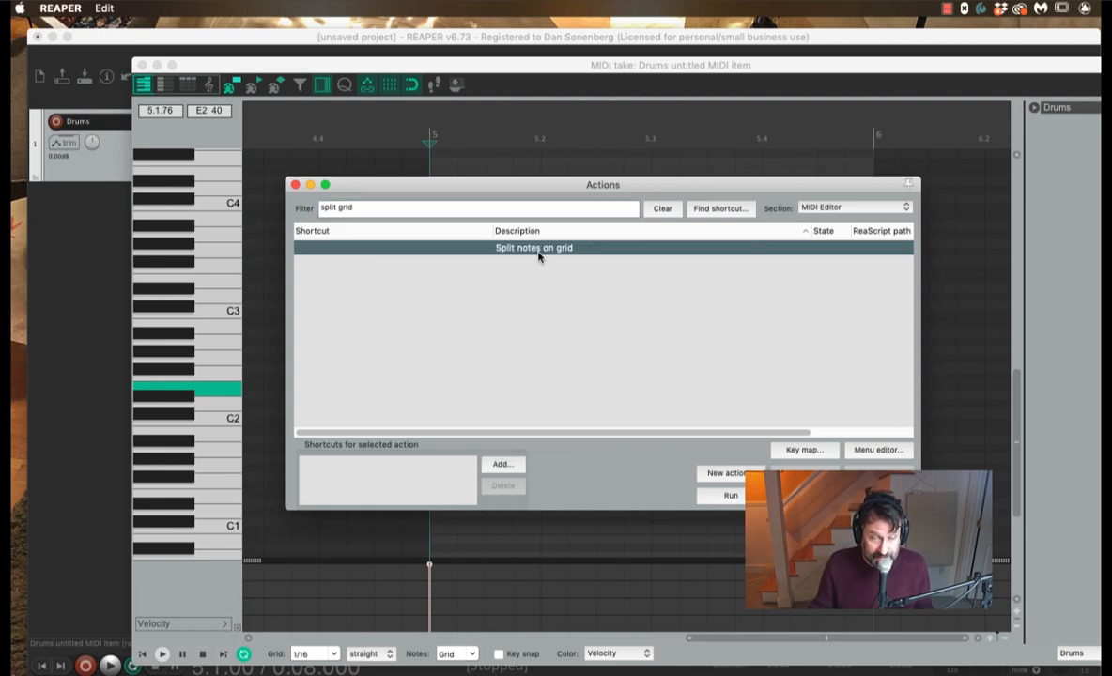
click(502, 465)
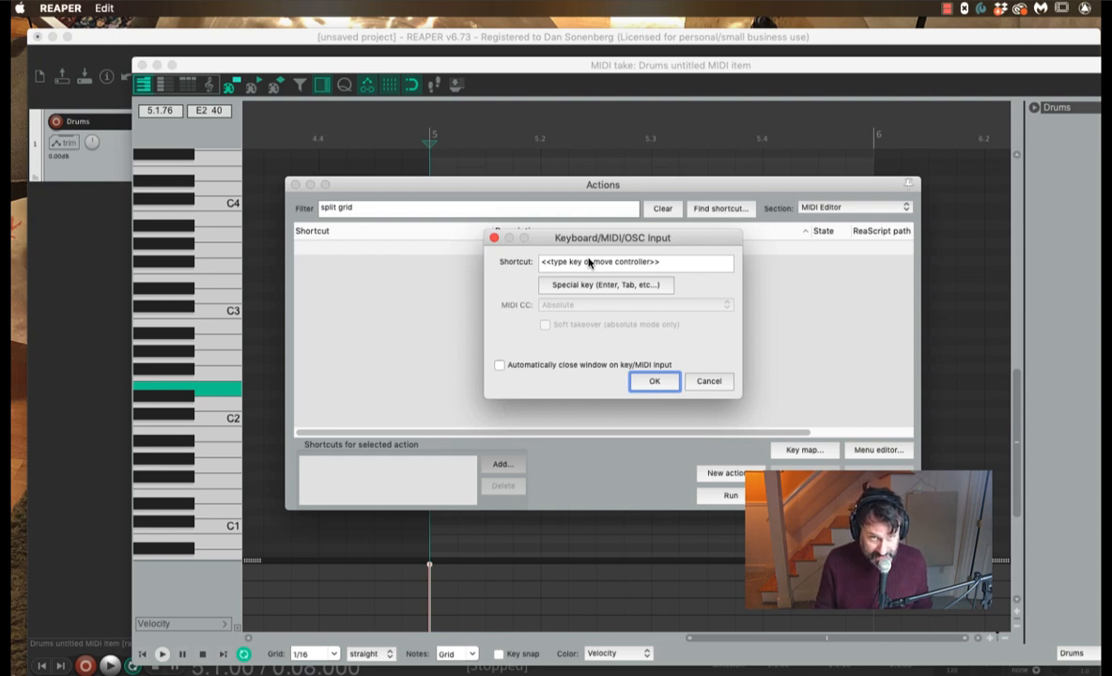
key(alt+shift+s)
click(655, 380)
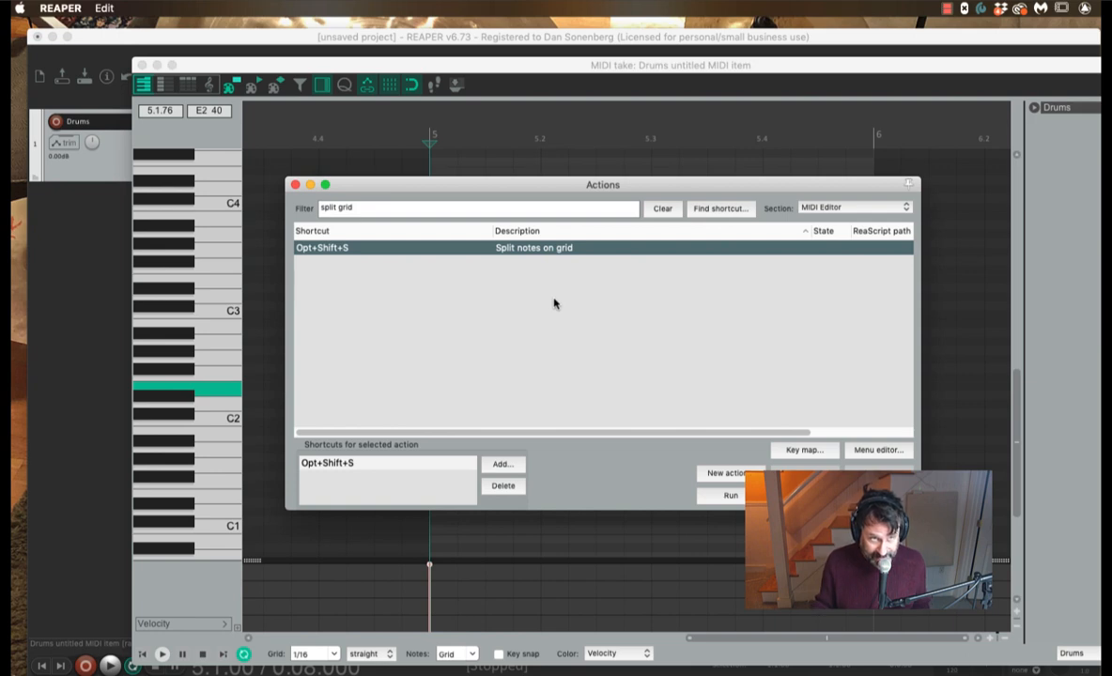
click(295, 186)
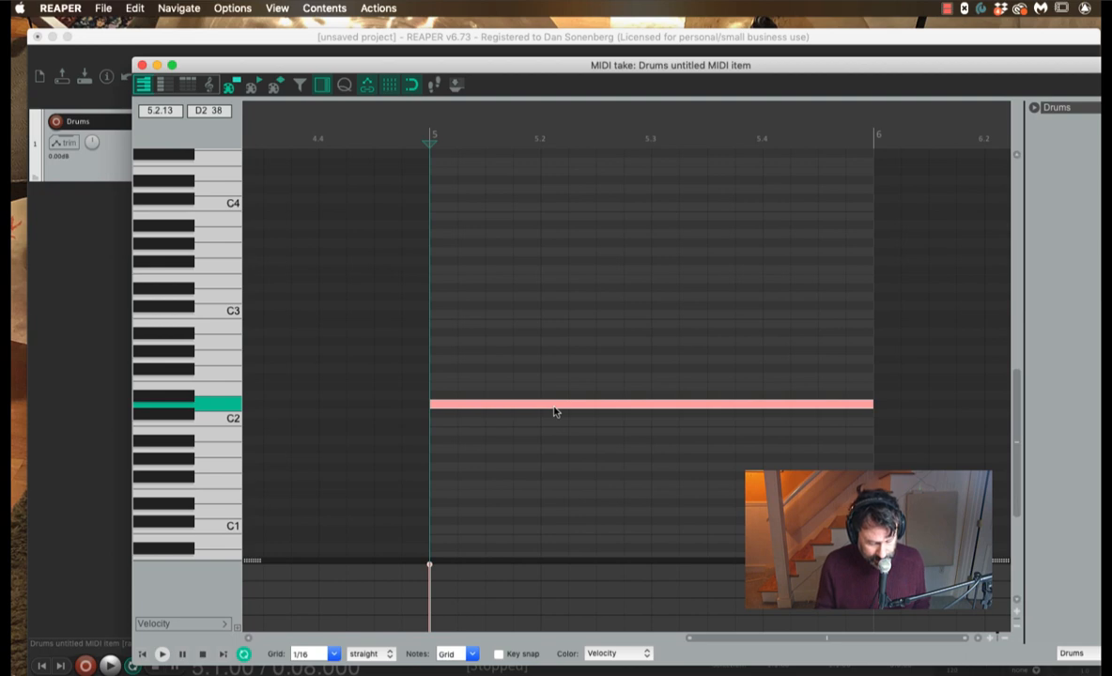
Step: Split the long bar-5 note into sixteen 1/16 notes and play the result
key(shift+s)
key(space)
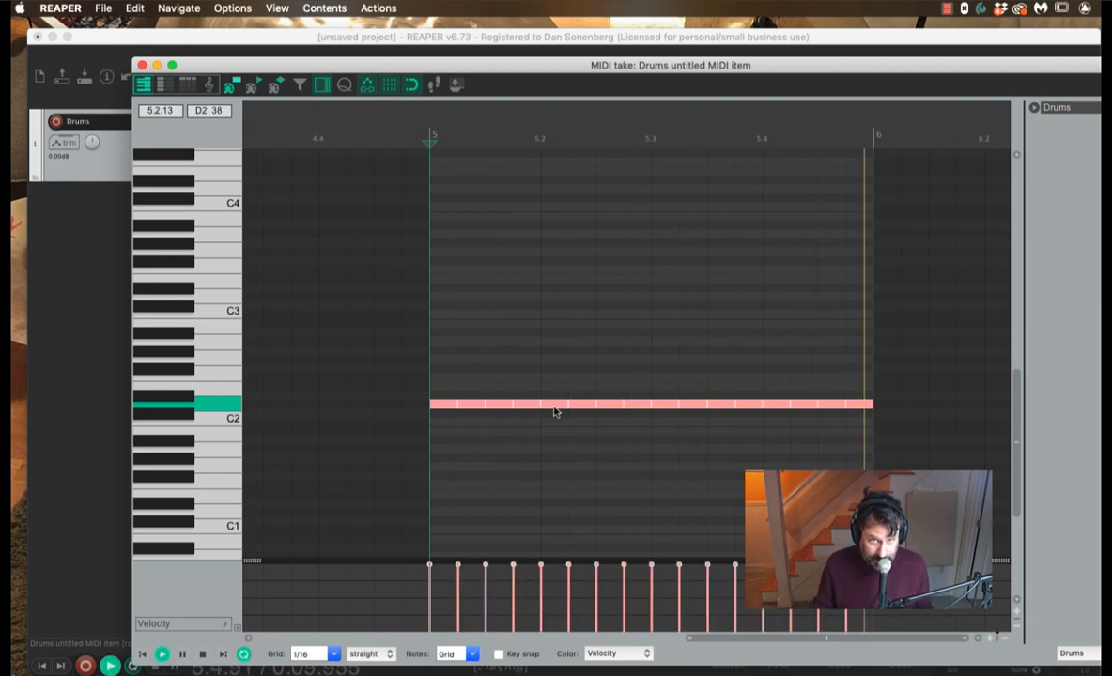
key(space)
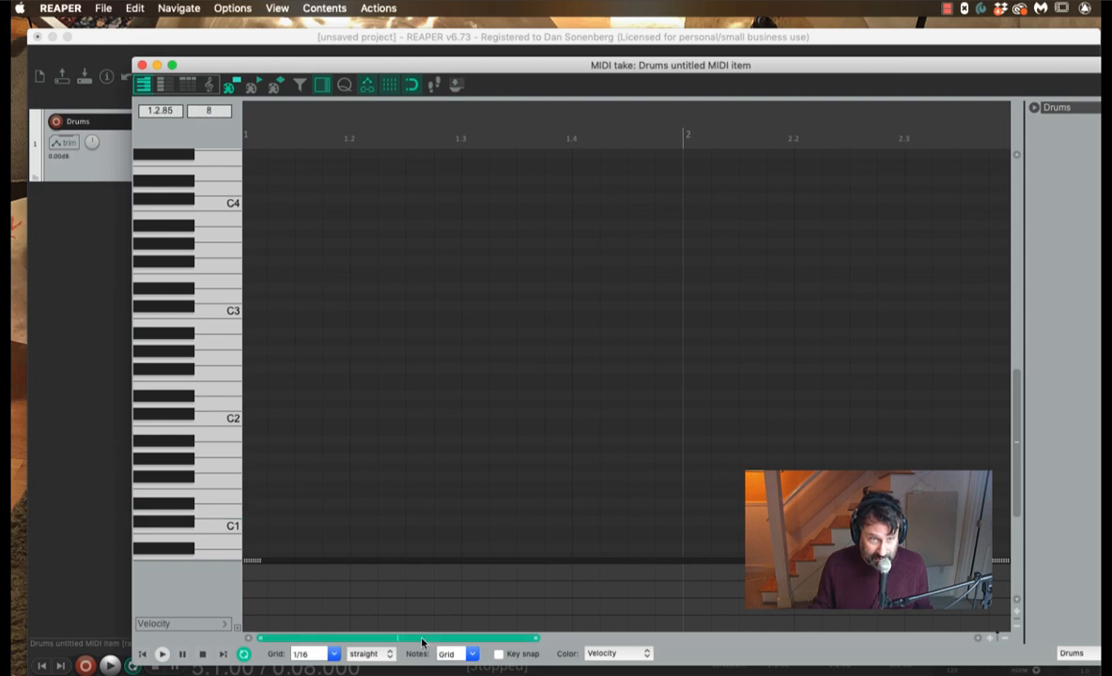
scroll(537, 582, right, 5)
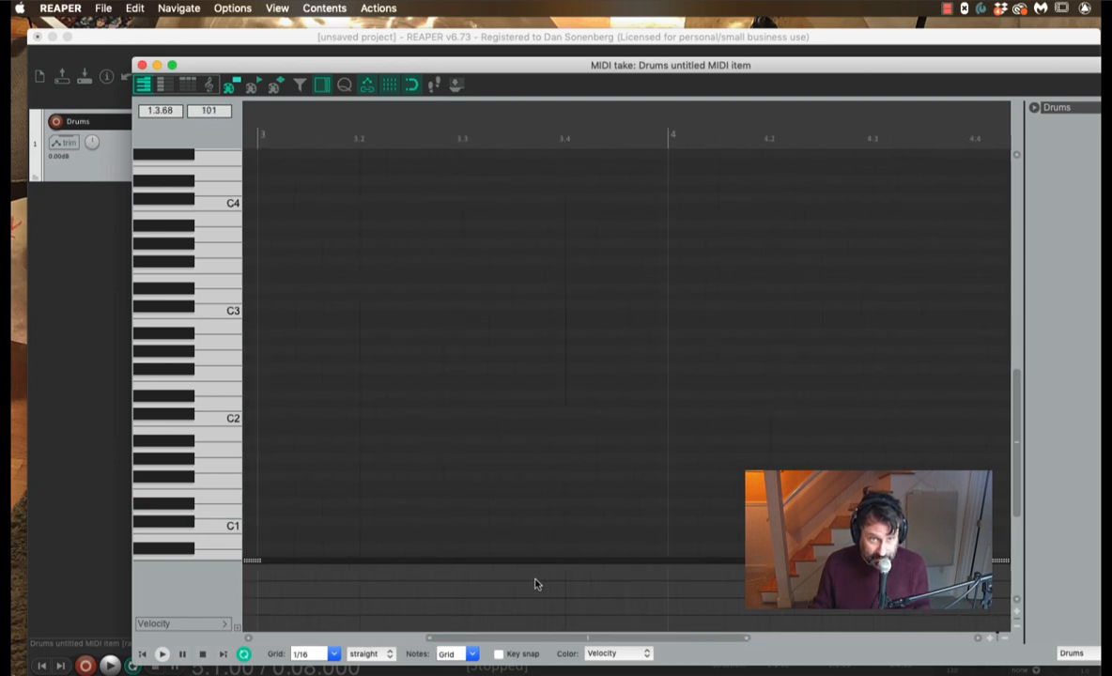
scroll(568, 436, right, 10)
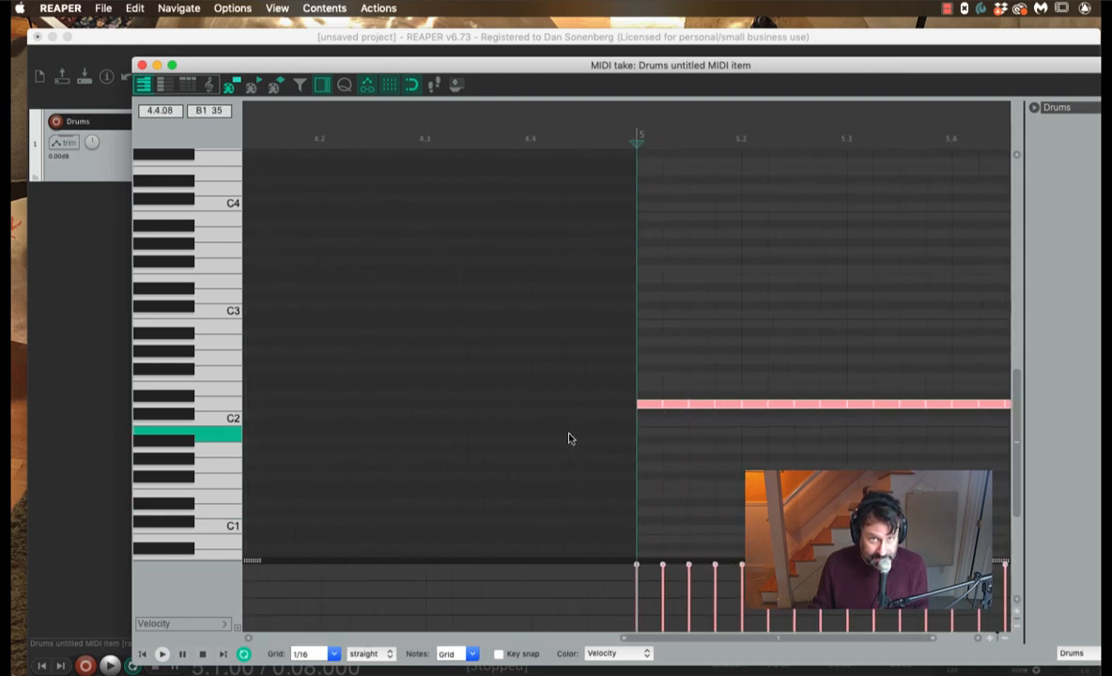
scroll(568, 437, right, 2)
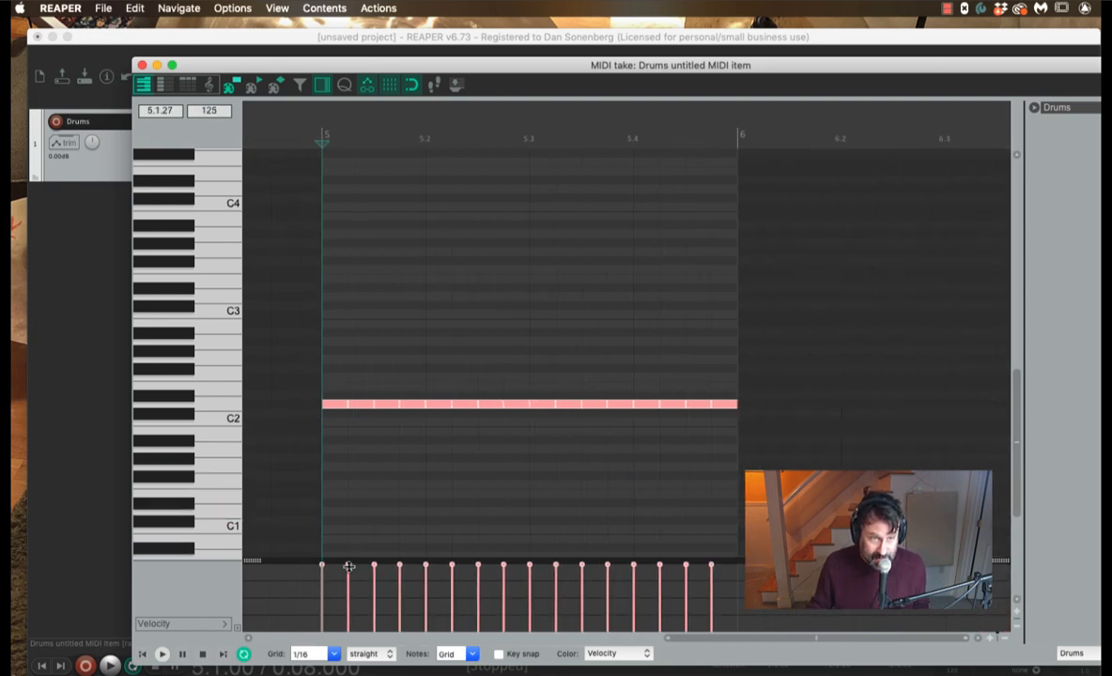
Step: Vary the note velocities: all to 88, then second 106, third 67, seventh 92, eighth 90
mouse_move(349, 566)
mouse_down()
mouse_move(348, 587)
mouse_move(347, 576)
mouse_move(374, 598)
mouse_move(400, 571)
mouse_move(429, 597)
mouse_move(452, 569)
mouse_up()
click(323, 586)
click(401, 585)
mouse_move(478, 586)
mouse_down()
mouse_move(486, 575)
mouse_move(502, 598)
mouse_move(504, 579)
mouse_move(504, 597)
mouse_move(527, 575)
mouse_move(556, 580)
mouse_move(556, 569)
mouse_move(583, 595)
mouse_move(608, 576)
mouse_move(661, 573)
mouse_move(686, 598)
mouse_move(711, 573)
mouse_up()
click(503, 585)
click(481, 584)
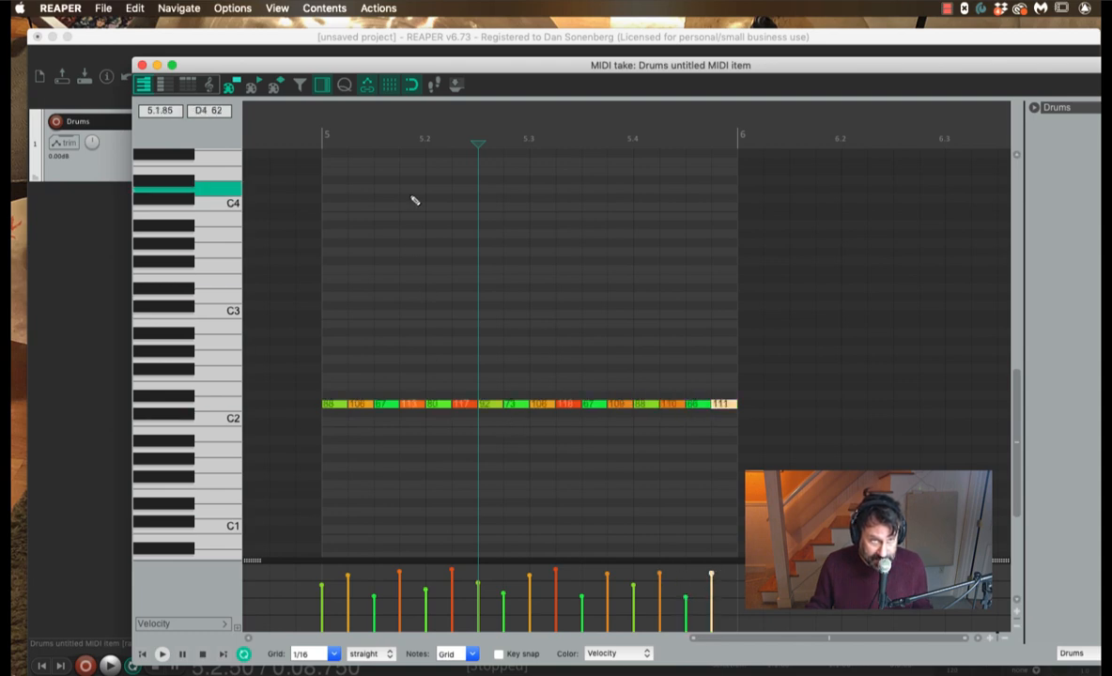
Step: Play the varied-velocity drum pattern from the start of bar 5, then stop
click(317, 141)
key(space)
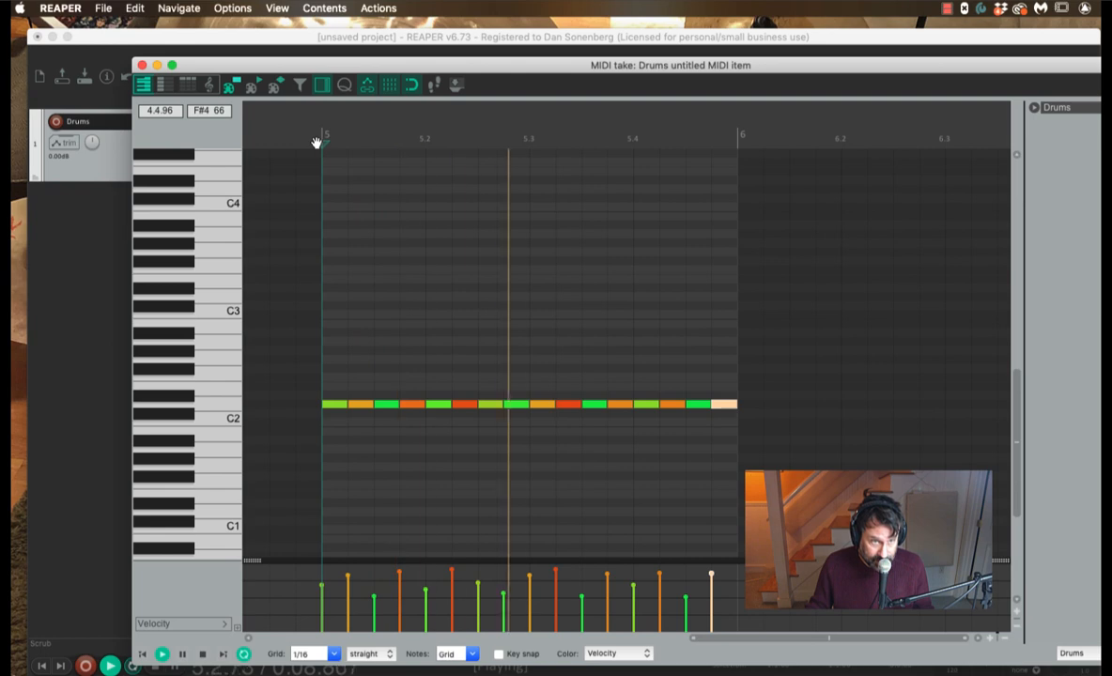
key(space)
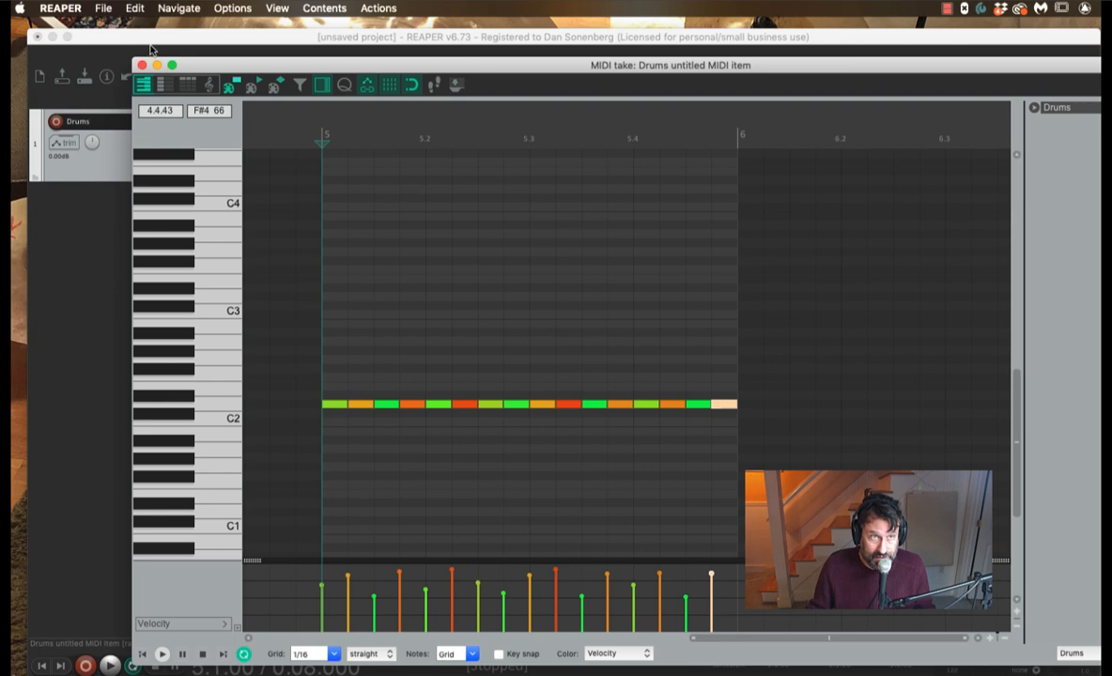
Step: Browse the Options menu and Actions list without changes, then shift the MIDI editor window left
click(231, 8)
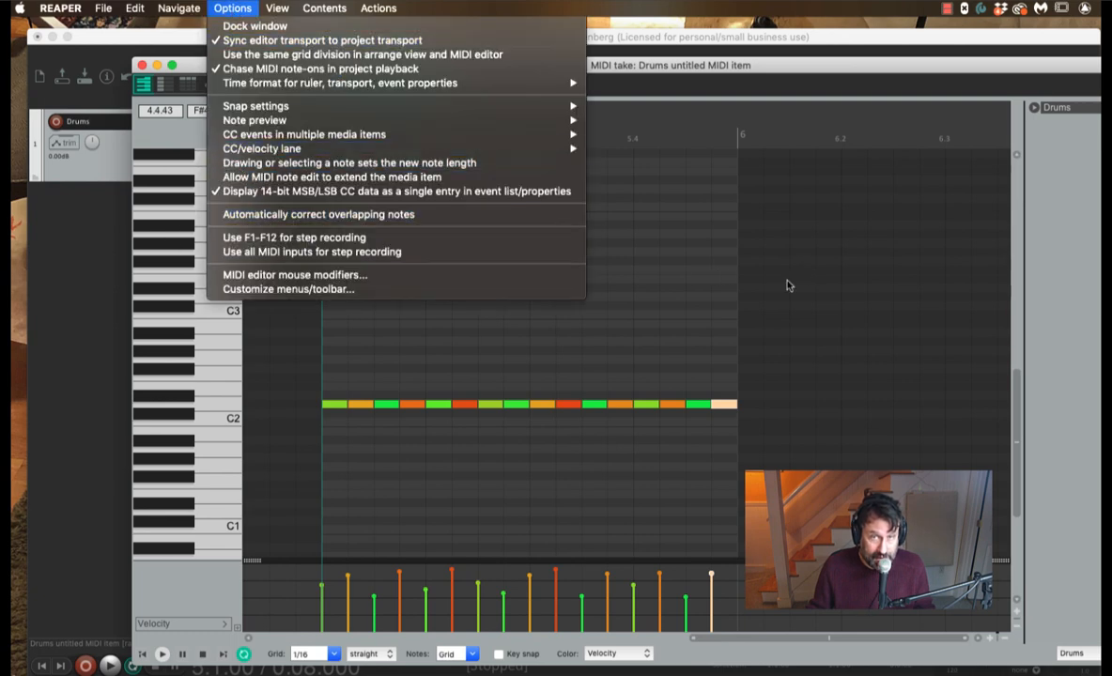
click(678, 73)
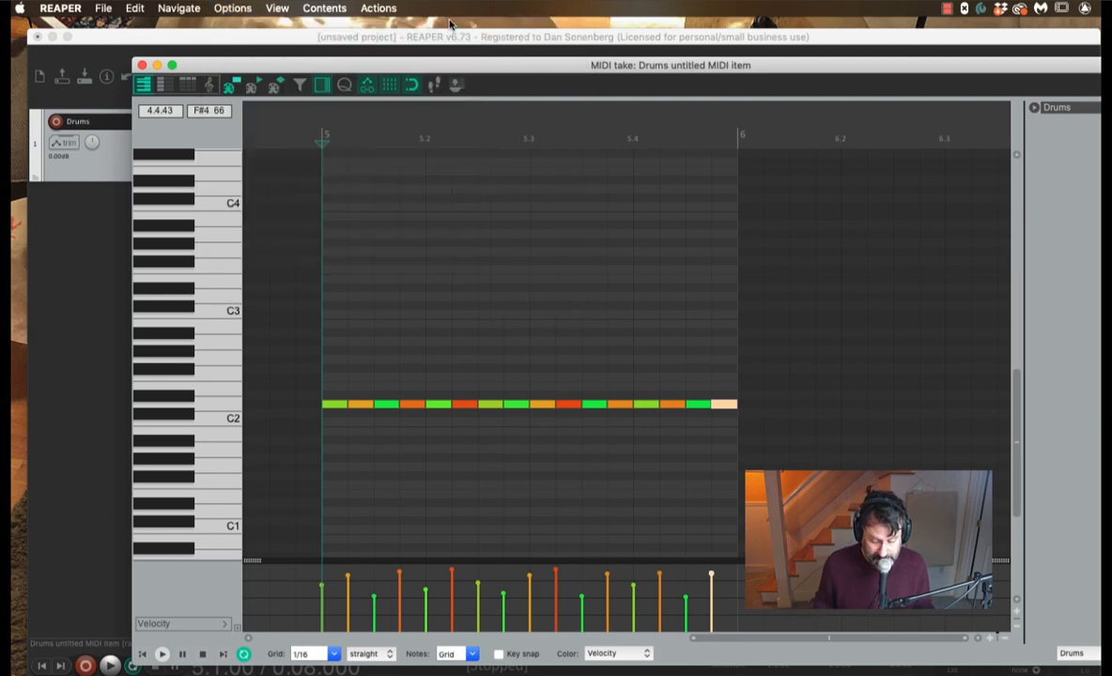
key(question)
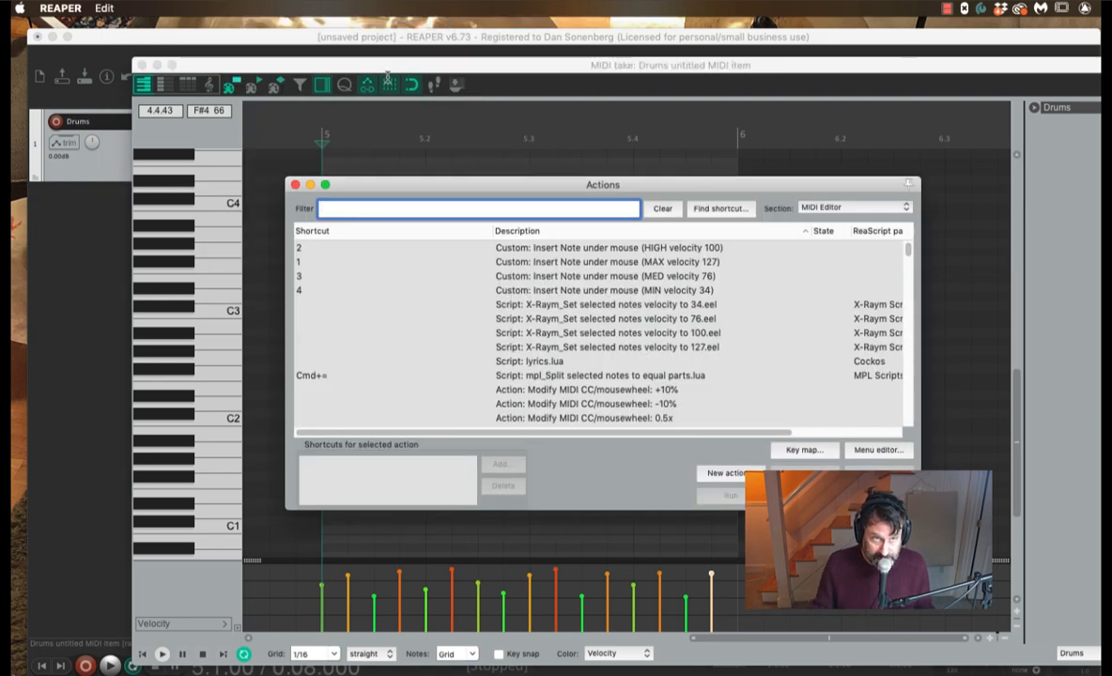
click(295, 185)
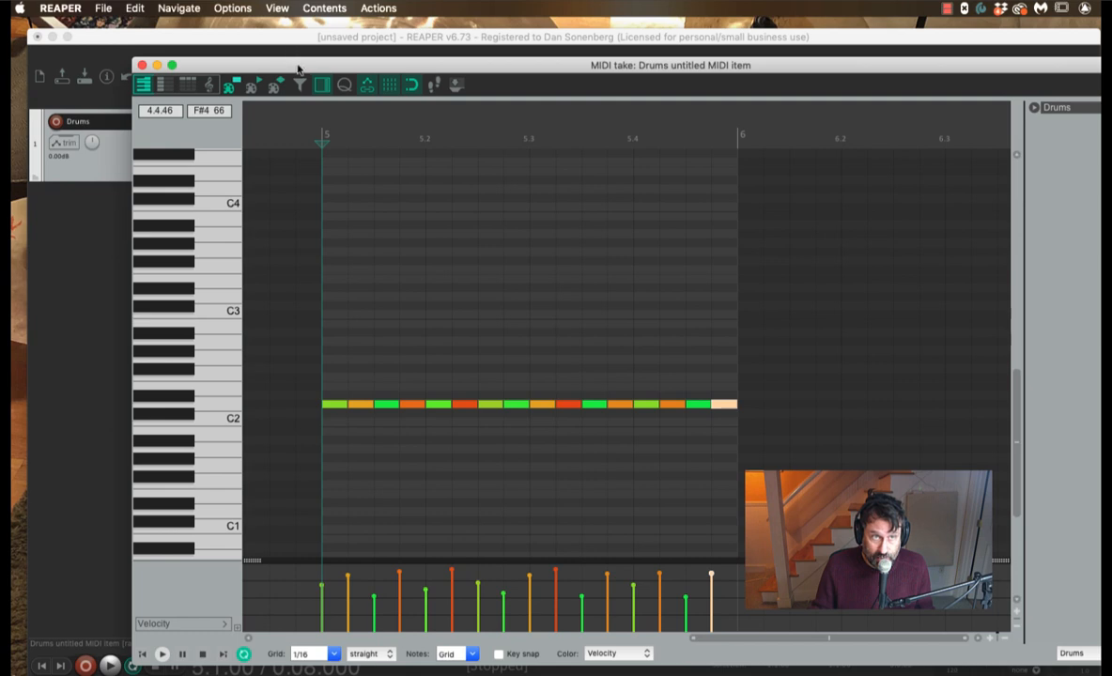
drag(298, 70, 222, 69)
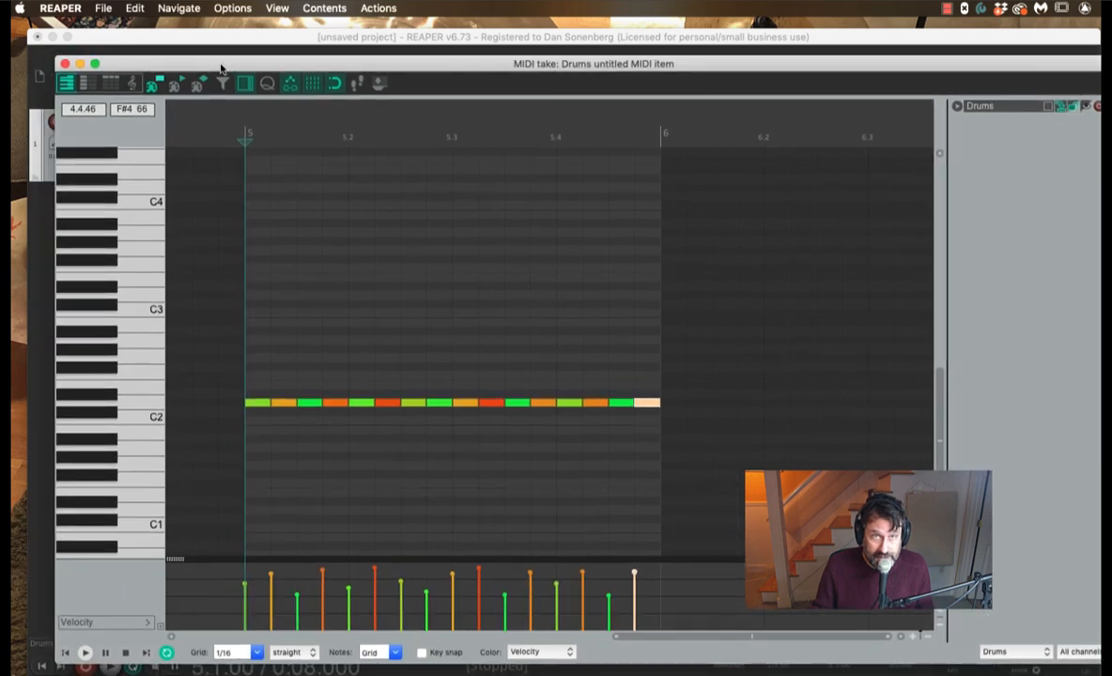